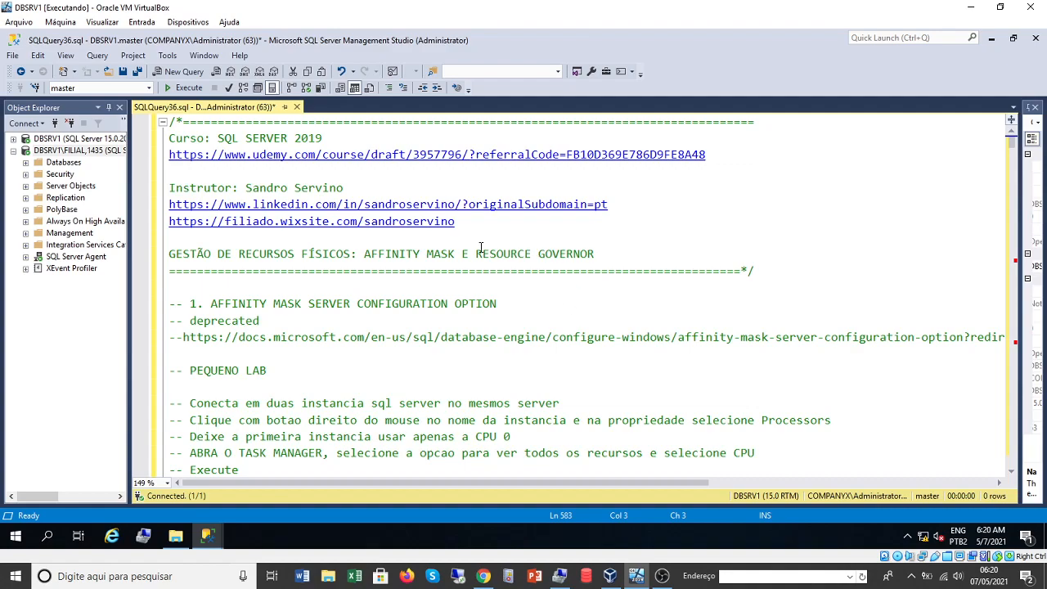
- Review the AFFINITY MASK and RESOURCE GOVERNOR topics in the script header and the deprecated note beneath it
{"action": "left_click_drag", "start_coordinate": [456, 254], "coordinate": [366, 254]}
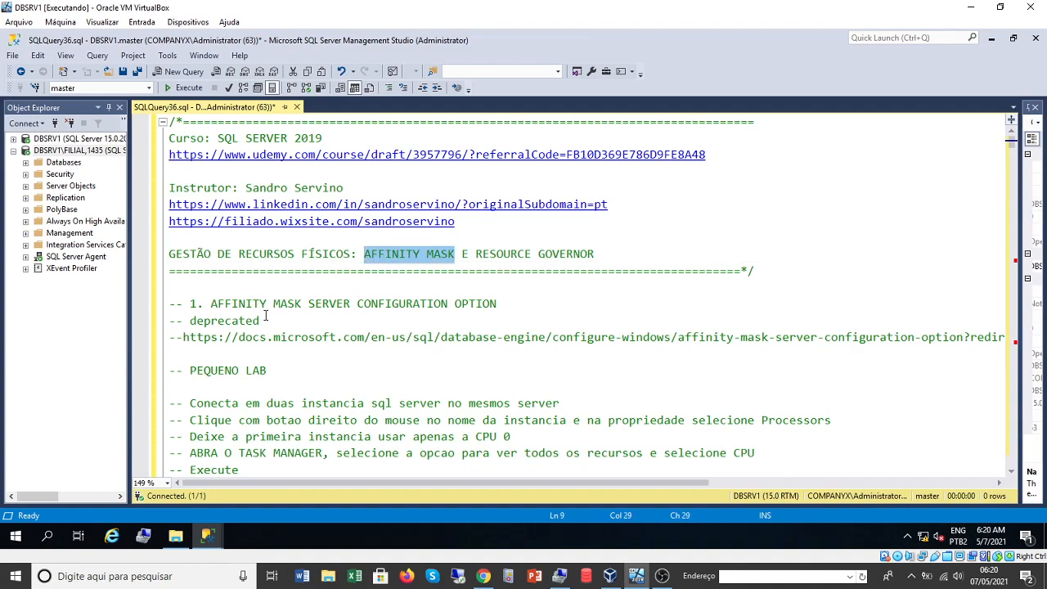
{"action": "left_click_drag", "start_coordinate": [267, 322], "coordinate": [191, 324]}
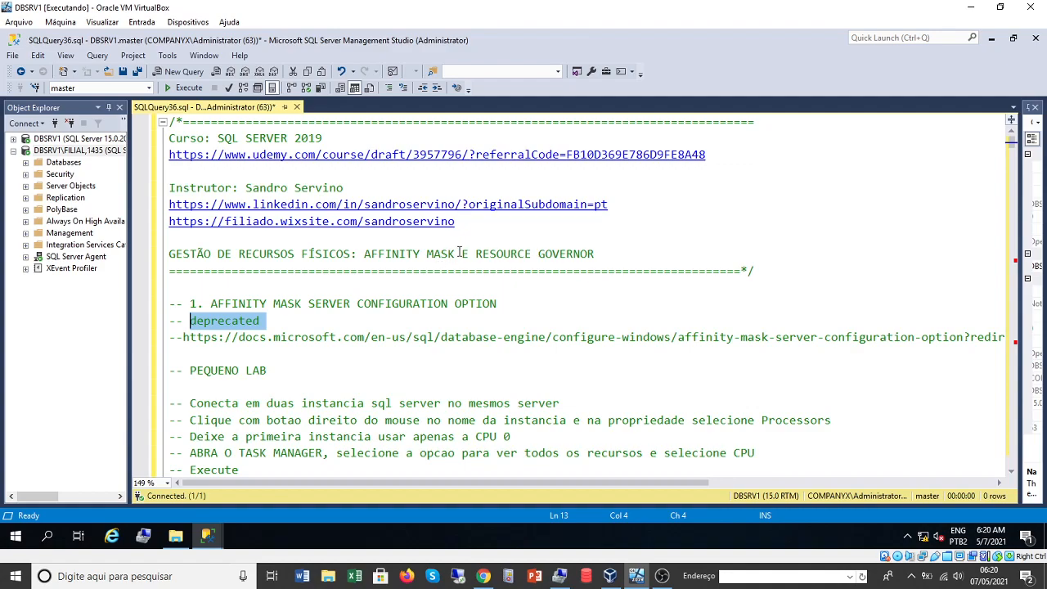
{"action": "left_click_drag", "start_coordinate": [455, 254], "coordinate": [365, 254]}
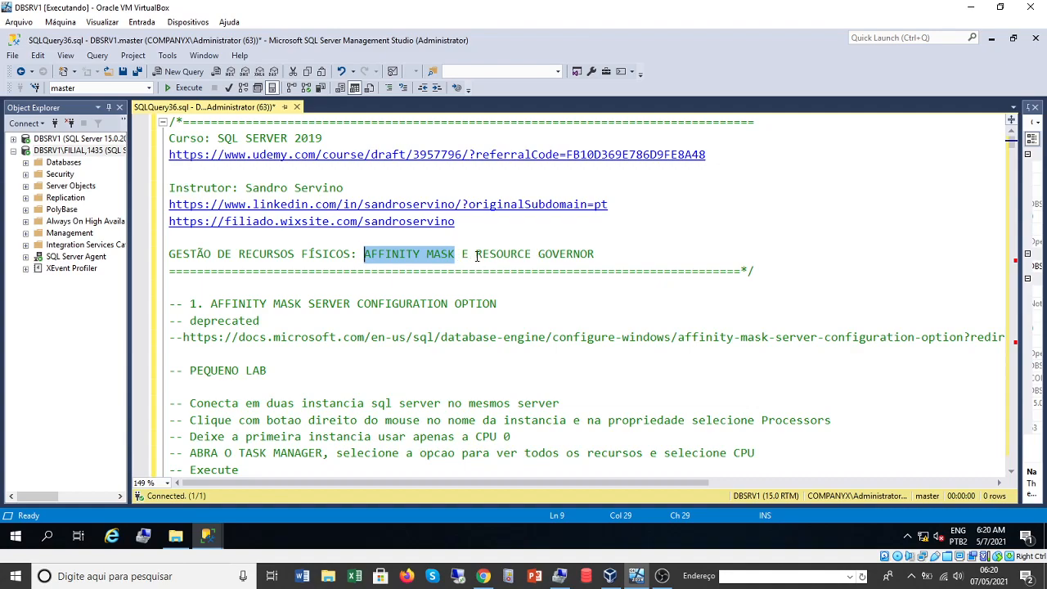
{"action": "left_click_drag", "start_coordinate": [478, 256], "coordinate": [600, 254]}
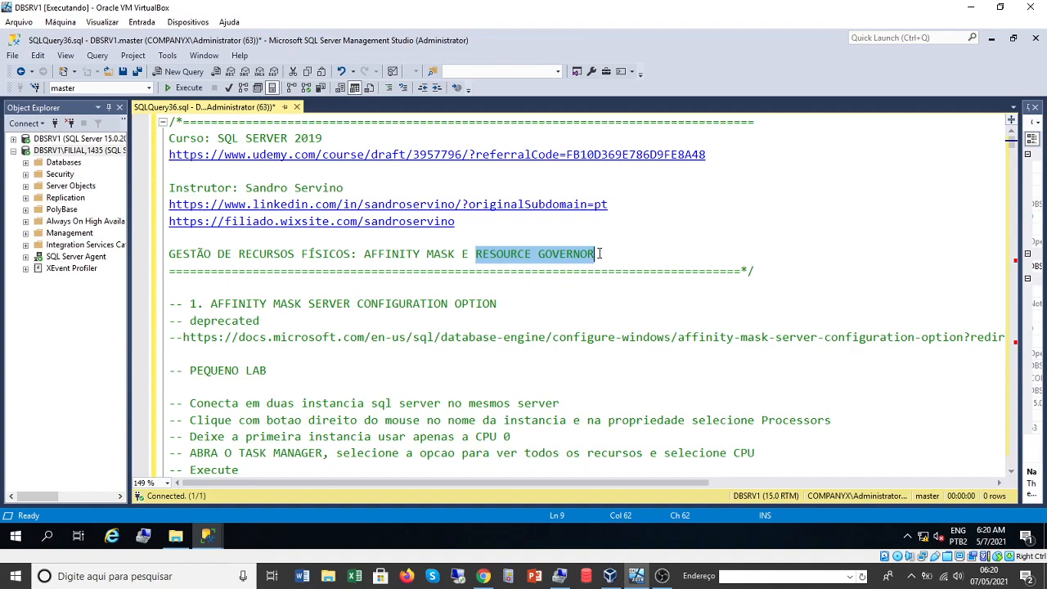
{"action": "left_click_drag", "start_coordinate": [364, 253], "coordinate": [597, 251]}
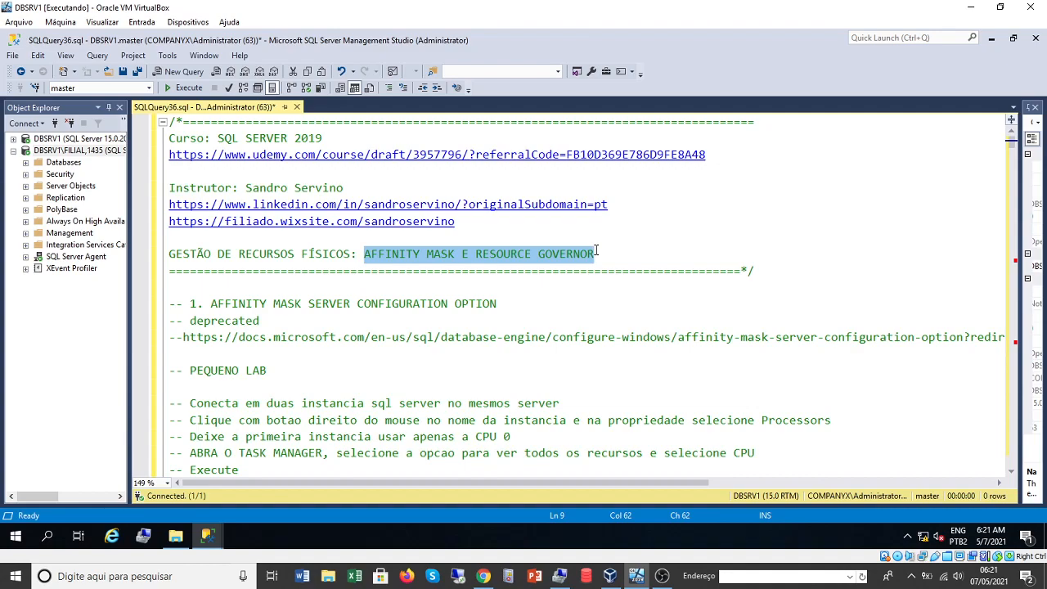
{"action": "left_click", "coordinate": [446, 244]}
{"action": "left_click_drag", "start_coordinate": [455, 255], "coordinate": [363, 259]}
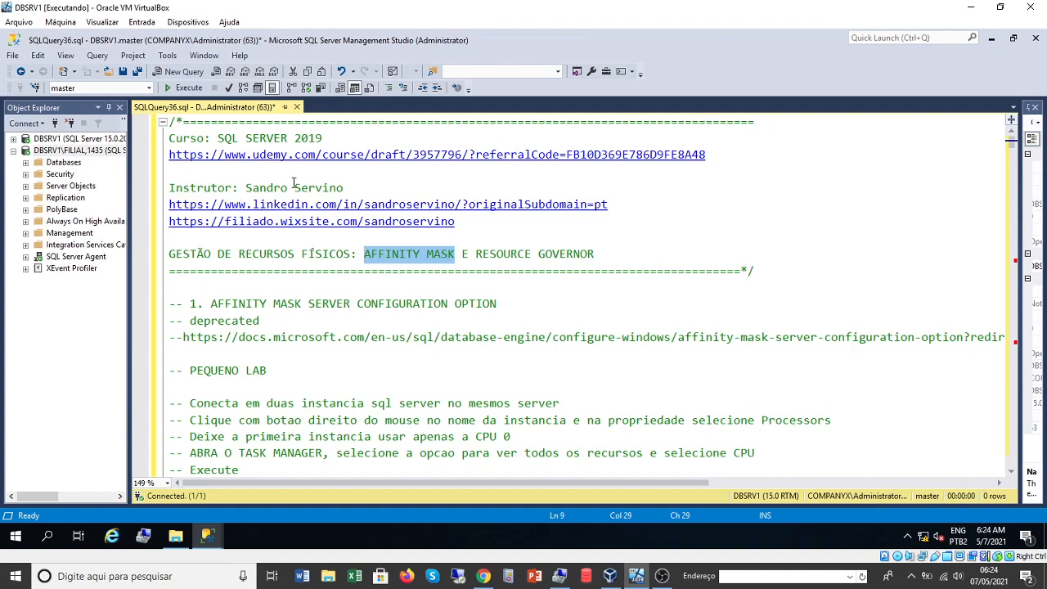
- Collapse the DBSRV1\FILIAL,1435 instance and widen Object Explorer so both server names are readable
{"action": "left_click_drag", "start_coordinate": [130, 178], "coordinate": [205, 178]}
{"action": "left_click", "coordinate": [14, 151]}
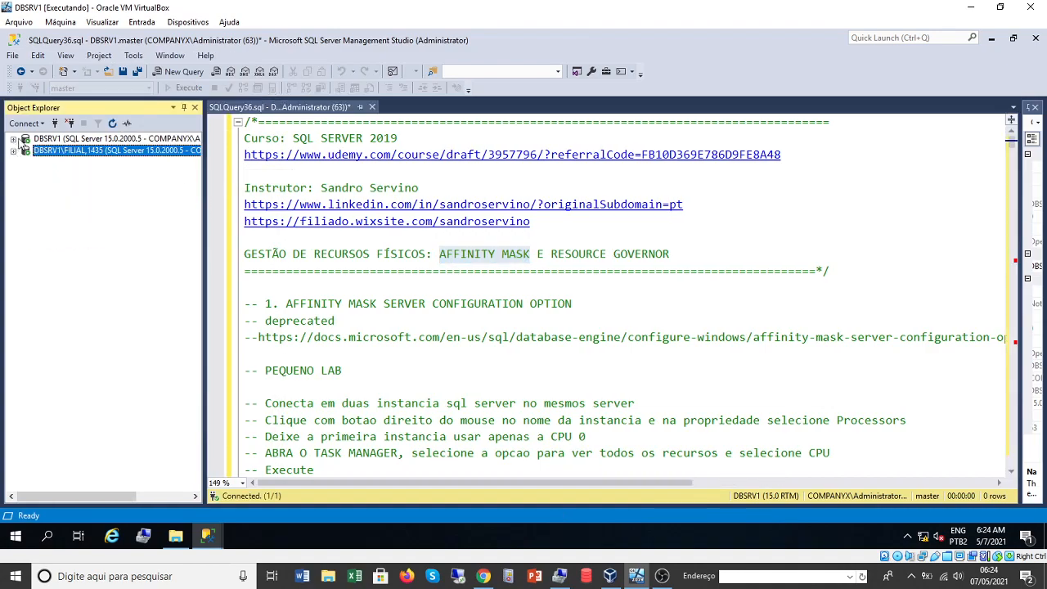
{"action": "left_click_drag", "start_coordinate": [205, 208], "coordinate": [252, 208]}
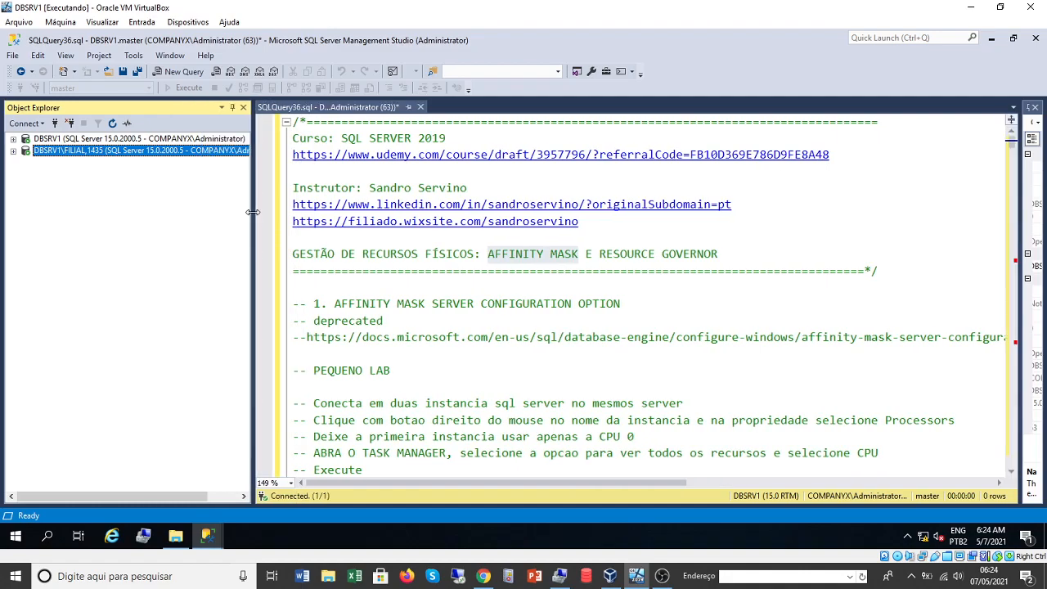
{"action": "left_click", "coordinate": [36, 140]}
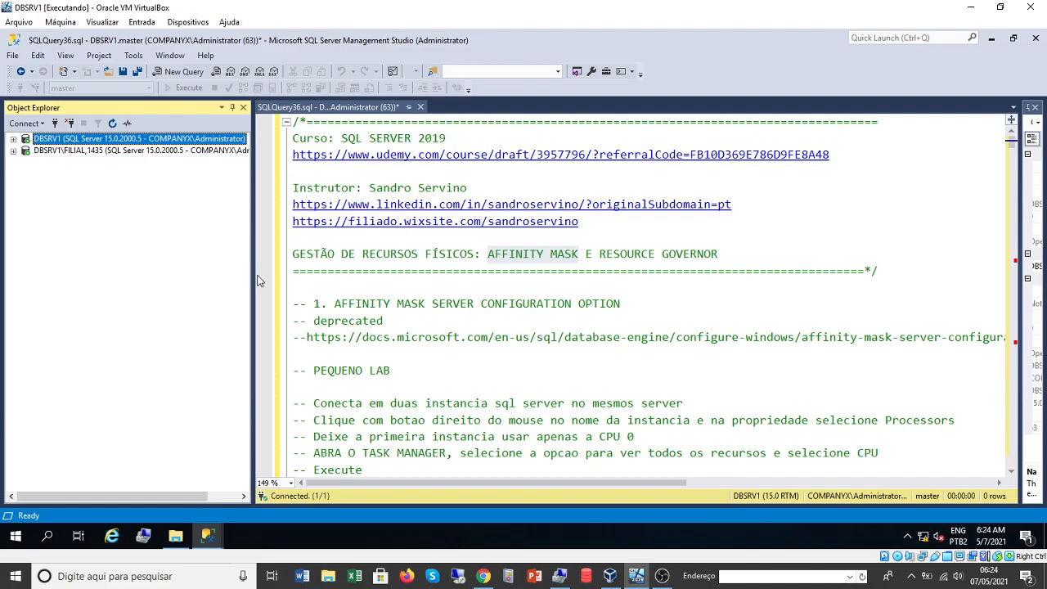
- Narrow Object Explorer and review the script's deprecated note, RESOURCE GOVERNOR topic and AFFINITY MASK SERVER CONFIGURATION OPTION heading
{"action": "left_click_drag", "start_coordinate": [257, 282], "coordinate": [142, 271]}
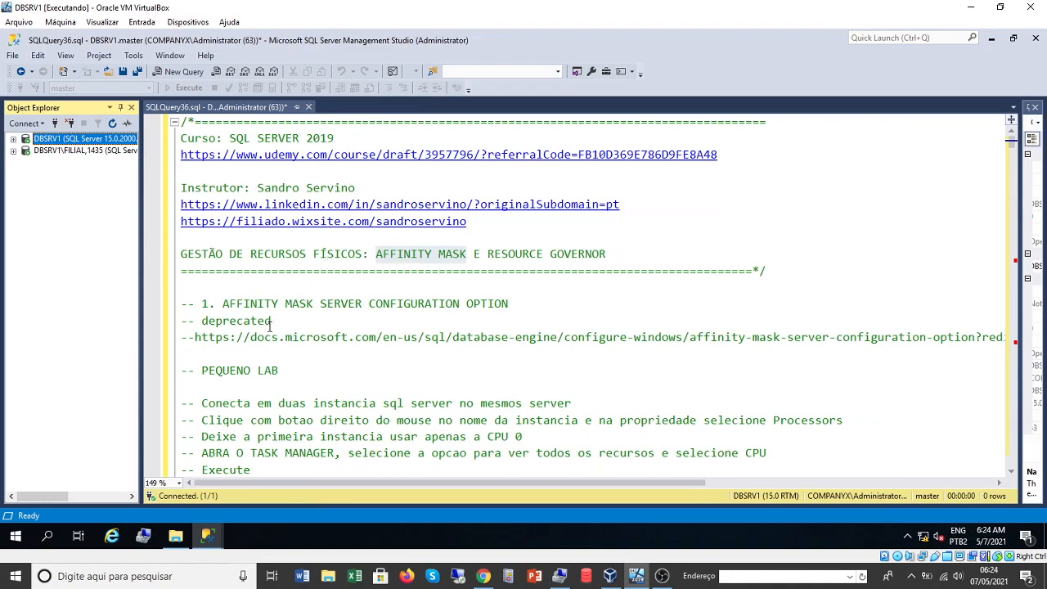
{"action": "left_click_drag", "start_coordinate": [279, 321], "coordinate": [82, 327]}
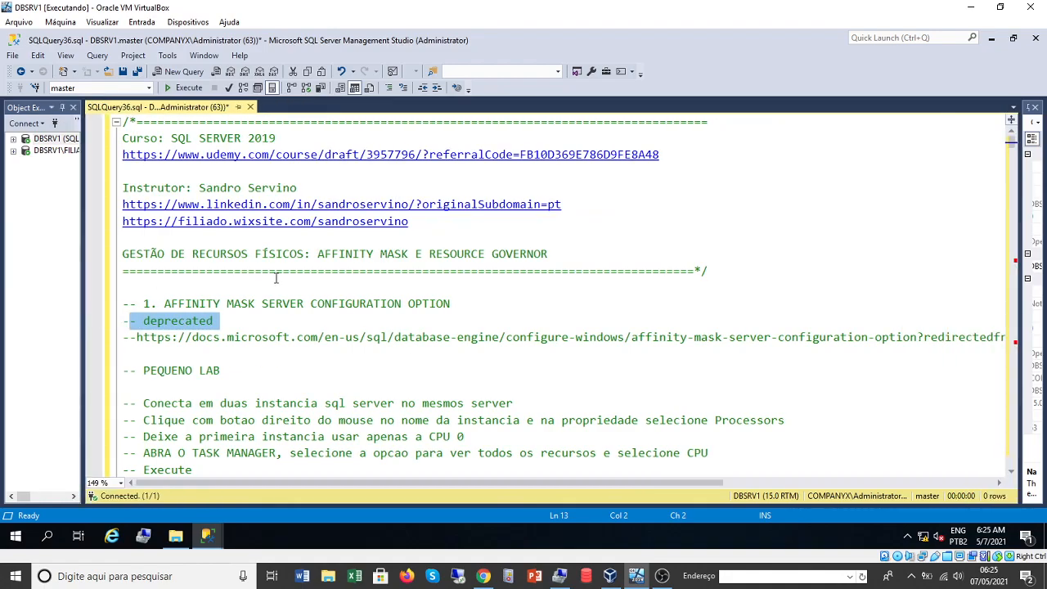
{"action": "mouse_move", "coordinate": [550, 256]}
{"action": "left_mouse_down"}
{"action": "mouse_move", "coordinate": [416, 255]}
{"action": "mouse_move", "coordinate": [553, 257]}
{"action": "left_mouse_up"}
{"action": "left_click", "coordinate": [435, 254]}
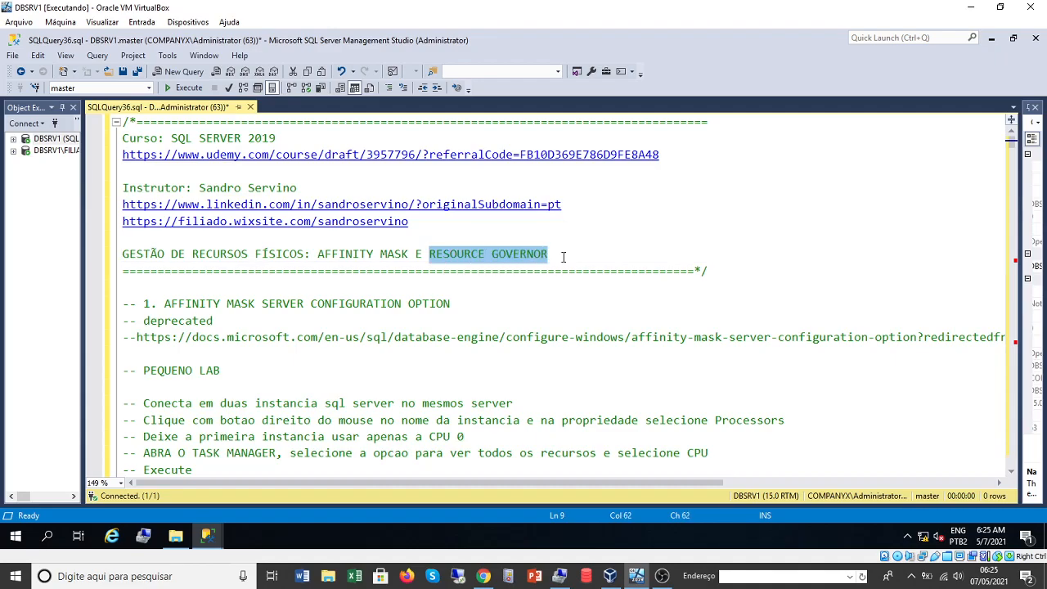
{"action": "left_click_drag", "start_coordinate": [1013, 145], "coordinate": [1018, 120]}
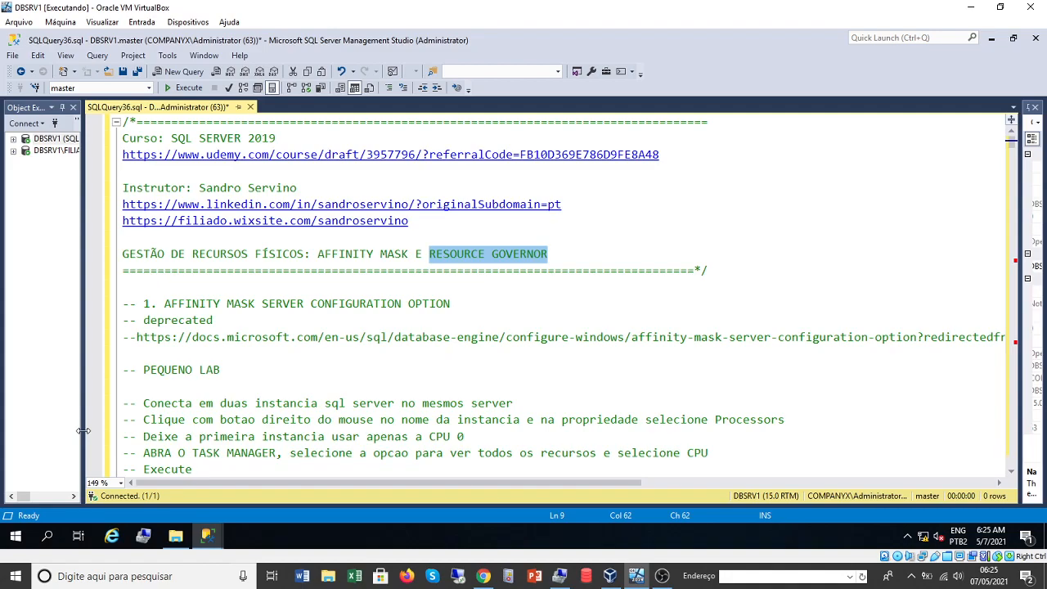
{"action": "left_click_drag", "start_coordinate": [83, 430], "coordinate": [171, 430]}
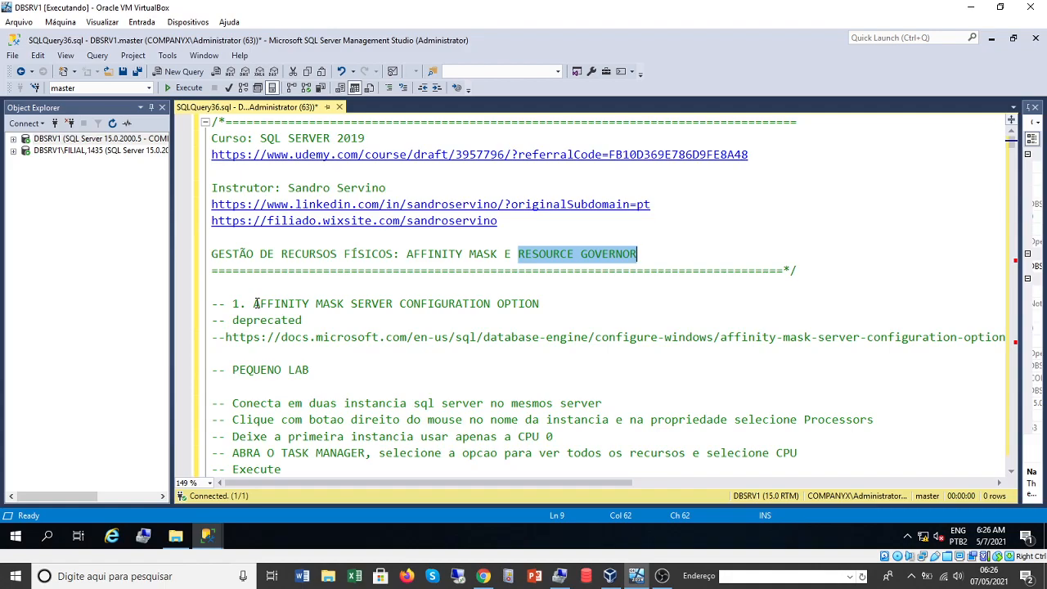
{"action": "left_click_drag", "start_coordinate": [254, 304], "coordinate": [541, 305]}
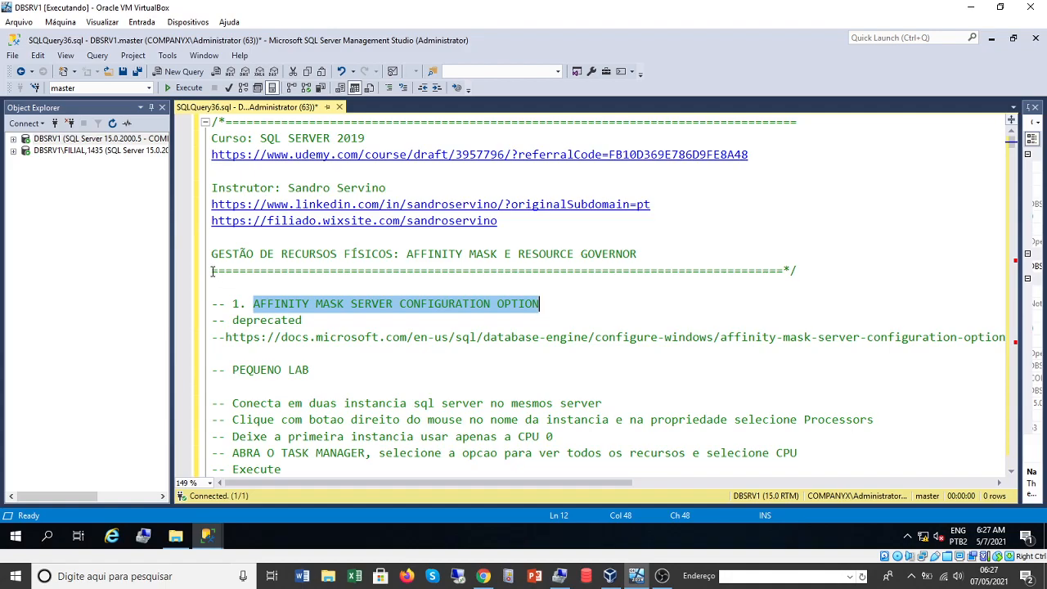
- Widen Object Explorer and look over the two connected instances, DBSRV1 and DBSRV1\FILIAL,1435
{"action": "left_click_drag", "start_coordinate": [170, 235], "coordinate": [221, 236]}
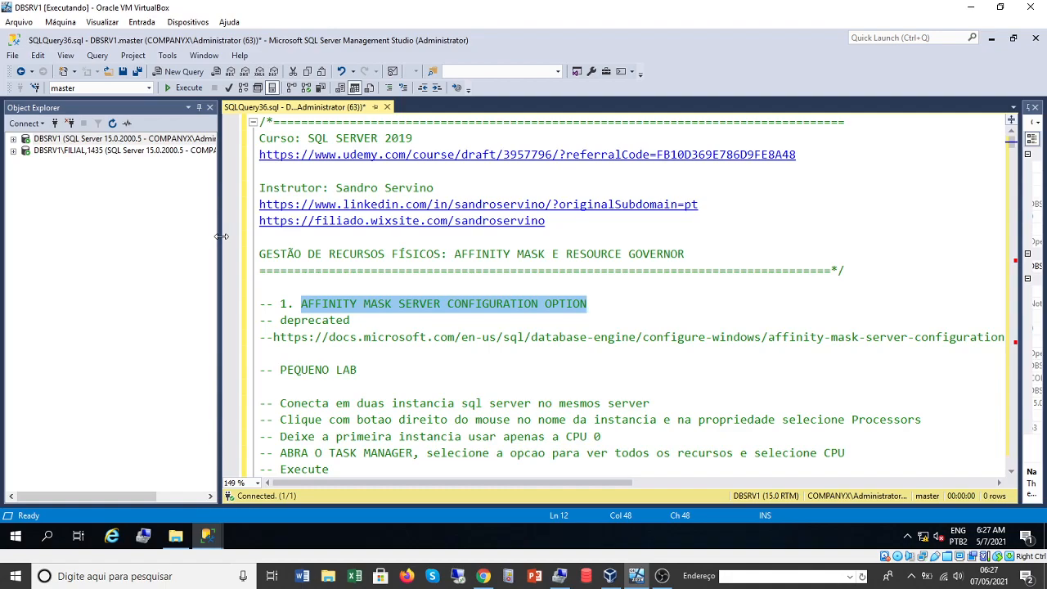
{"action": "left_click", "coordinate": [45, 139]}
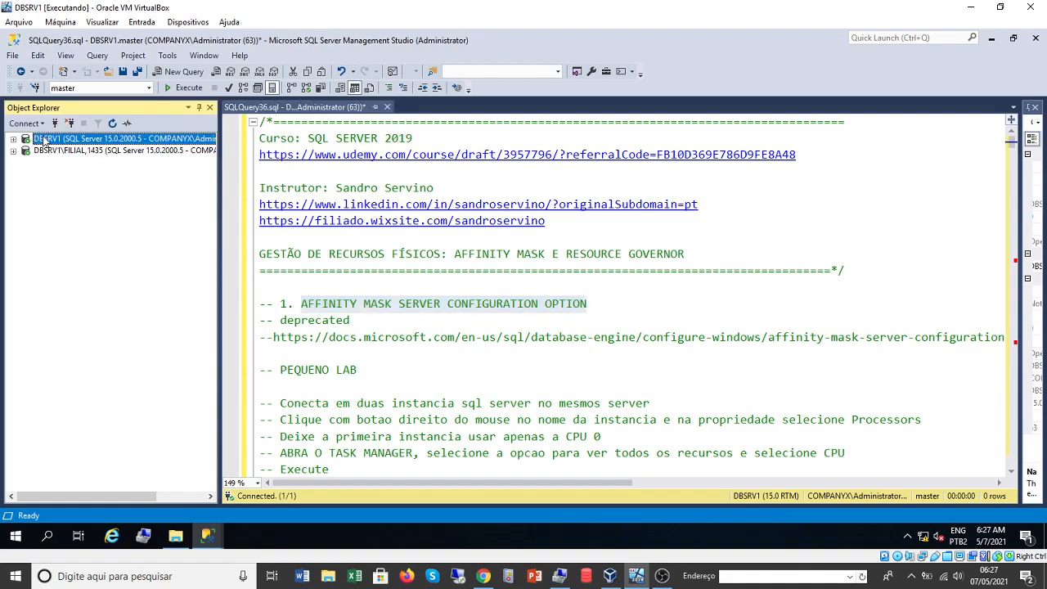
{"action": "left_click", "coordinate": [39, 152]}
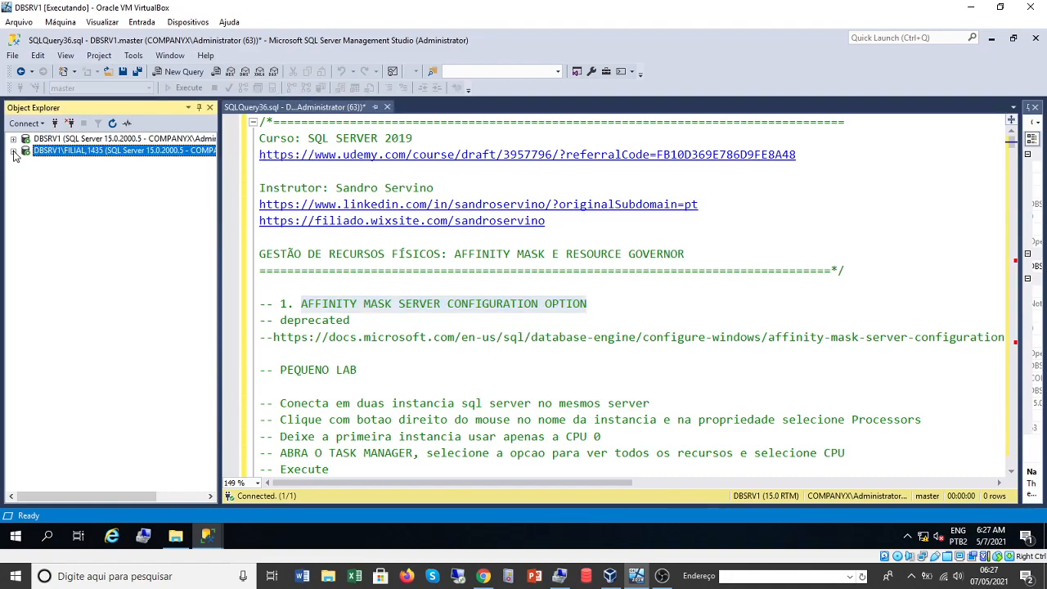
{"action": "left_click", "coordinate": [55, 141]}
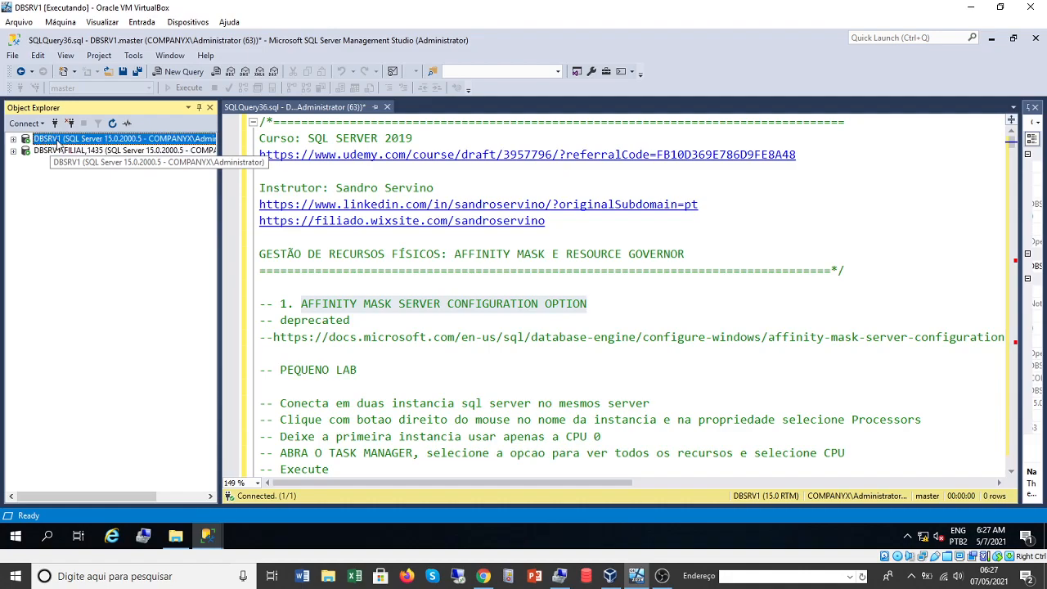
{"action": "left_click", "coordinate": [46, 153]}
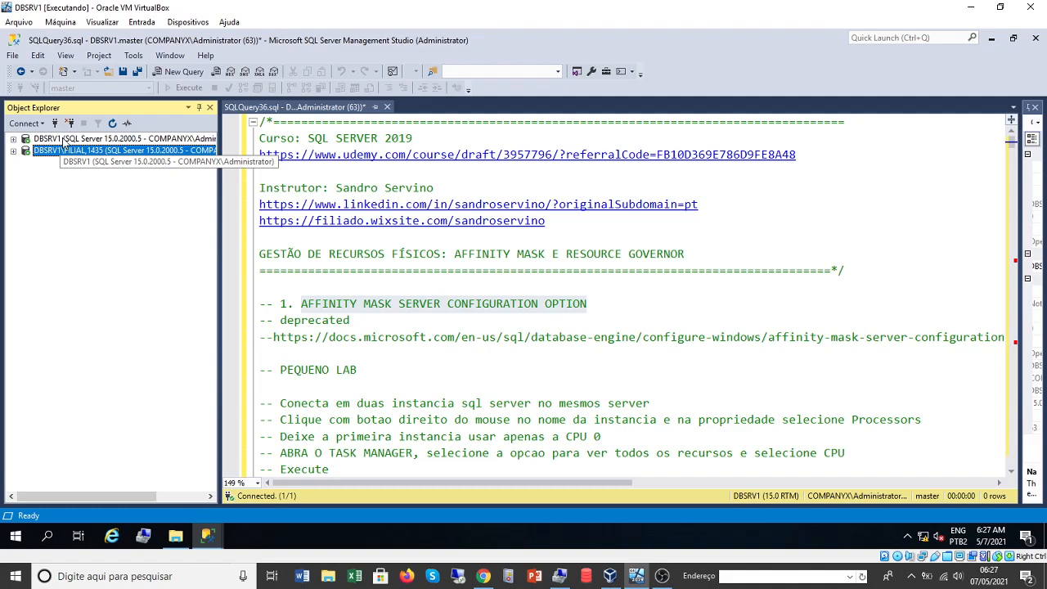
{"action": "left_click", "coordinate": [64, 139]}
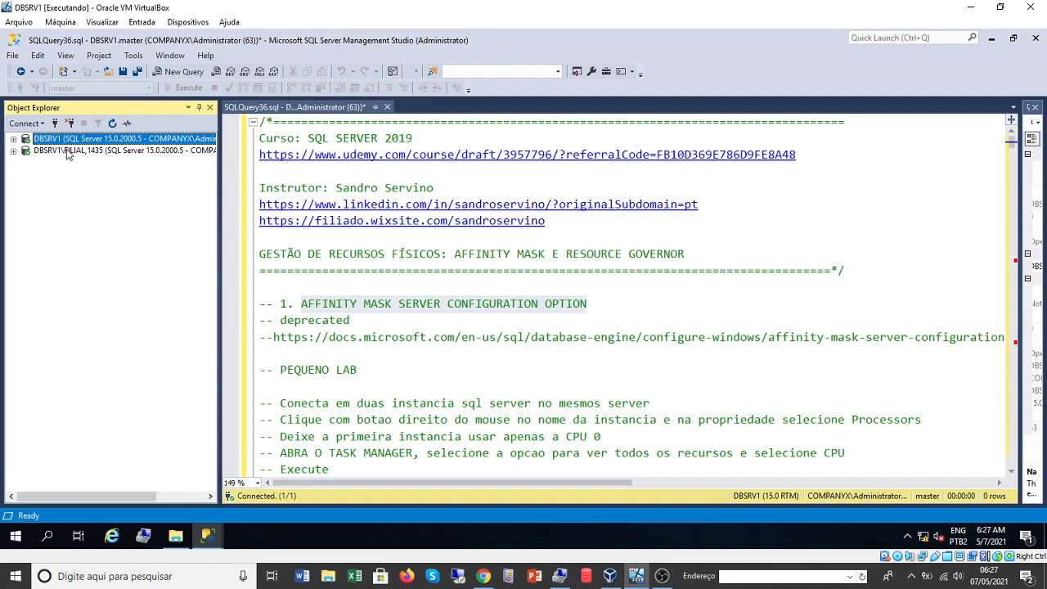
{"action": "left_click", "coordinate": [68, 153]}
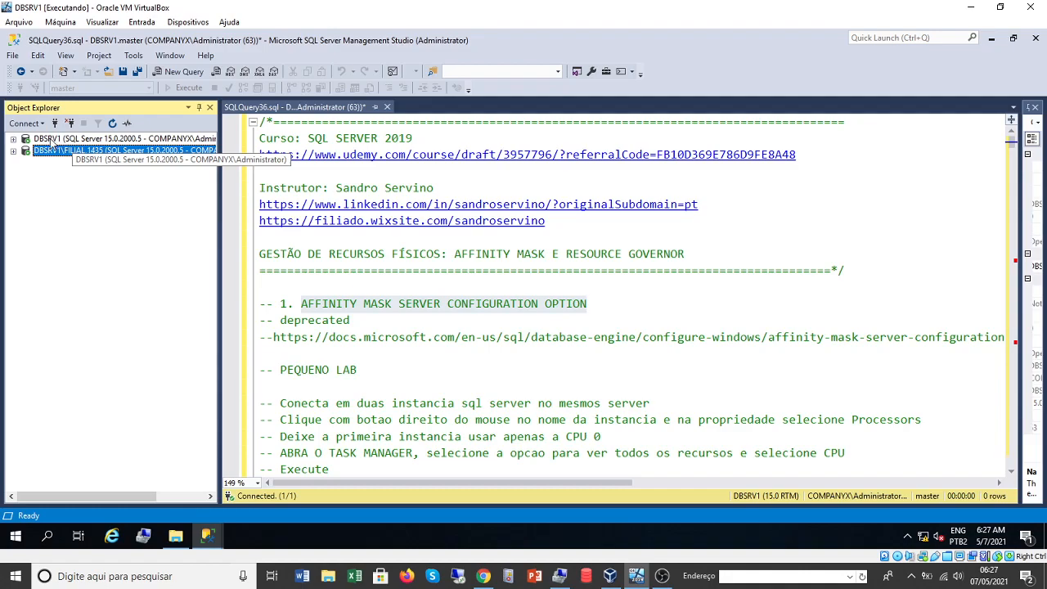
{"action": "left_click", "coordinate": [51, 139]}
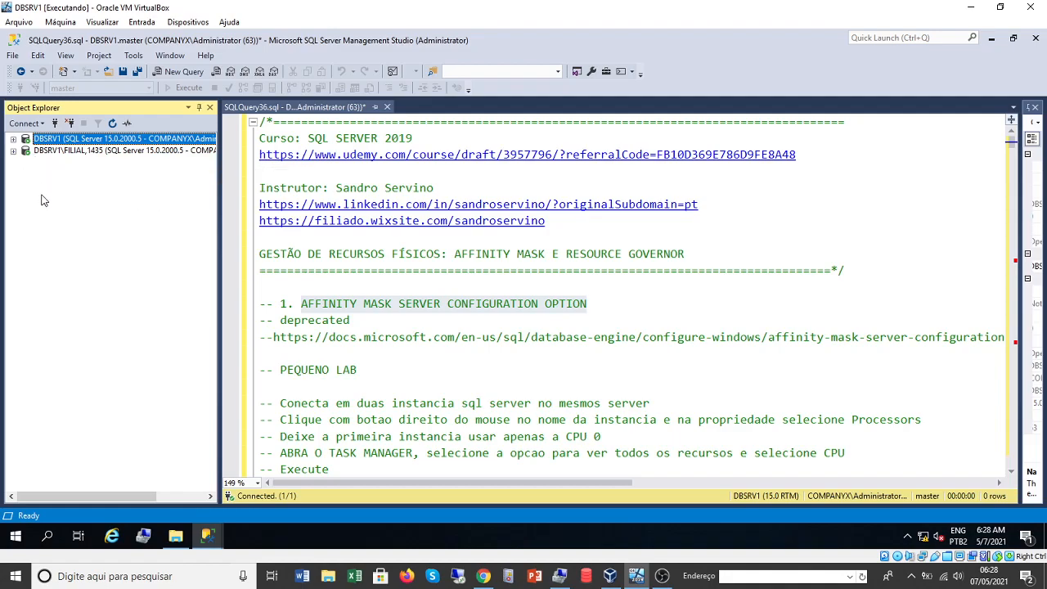
- Open the Processors page of the DBSRV1 instance's server properties and maximize the window
{"action": "right_click", "coordinate": [45, 141]}
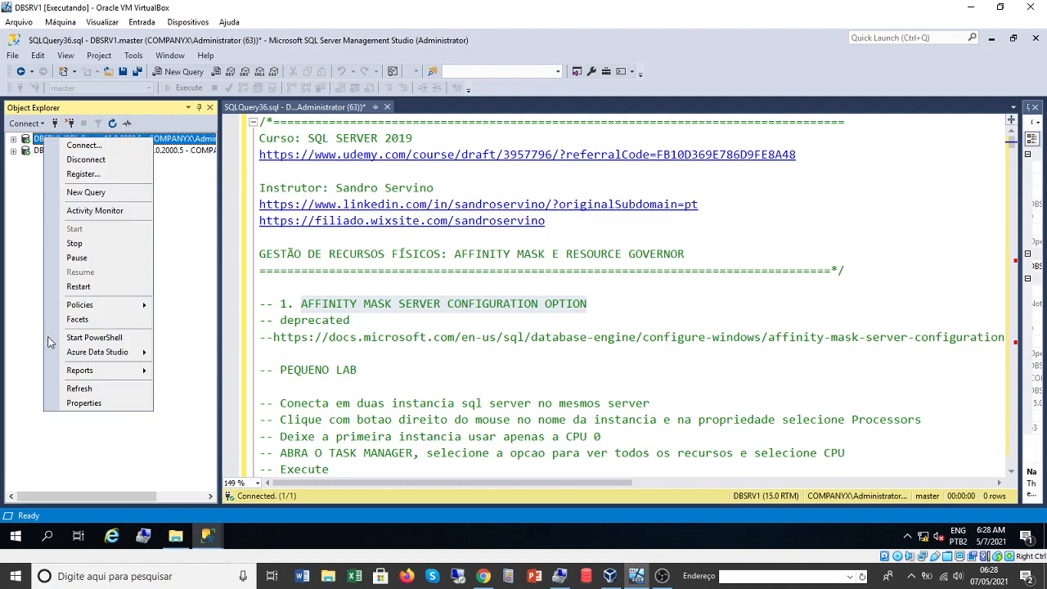
{"action": "left_click", "coordinate": [85, 404]}
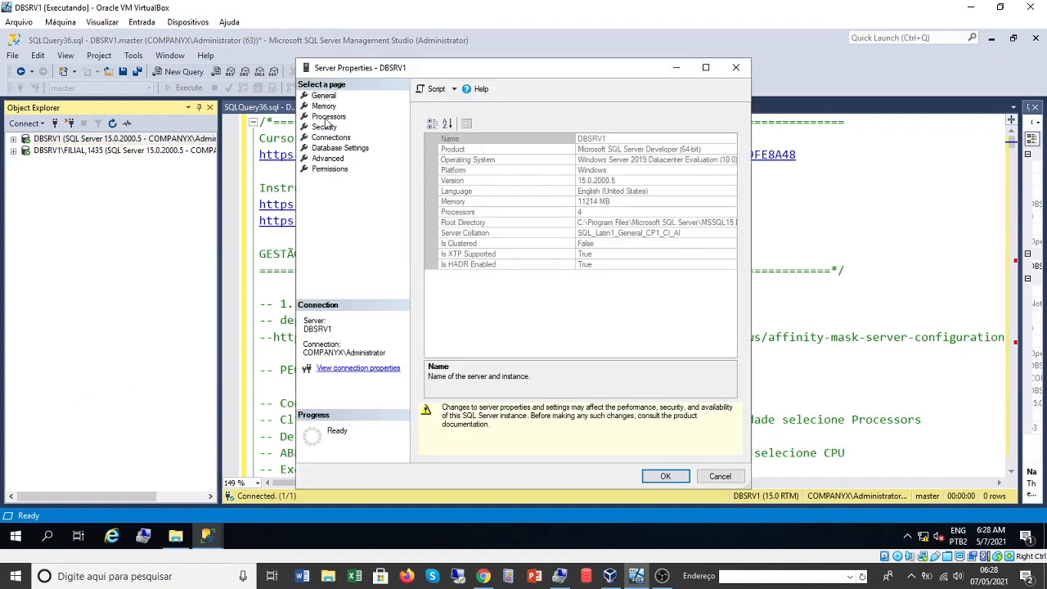
{"action": "left_click", "coordinate": [327, 117]}
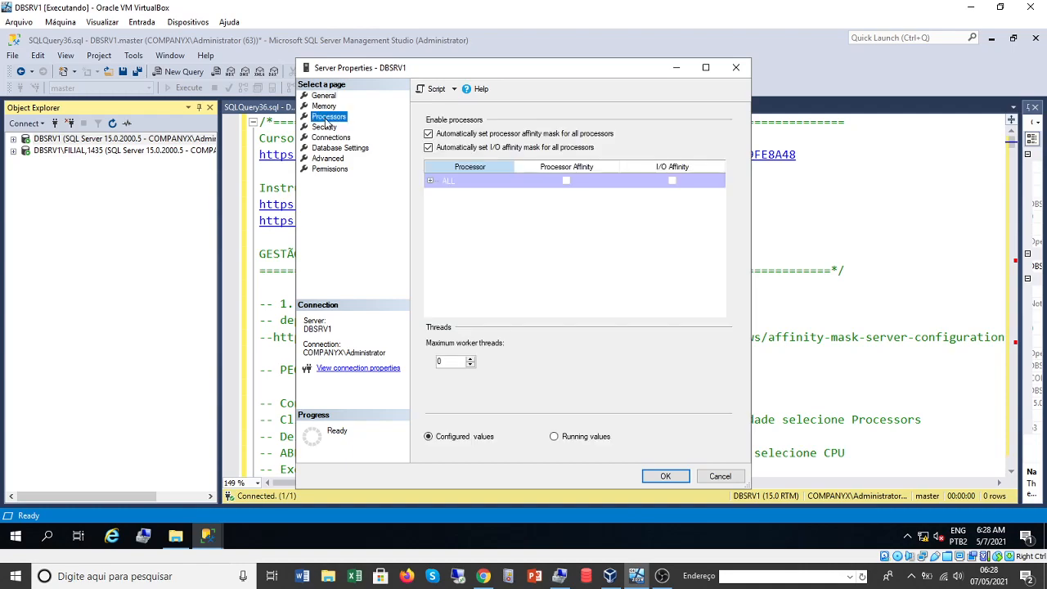
{"action": "left_click", "coordinate": [706, 67]}
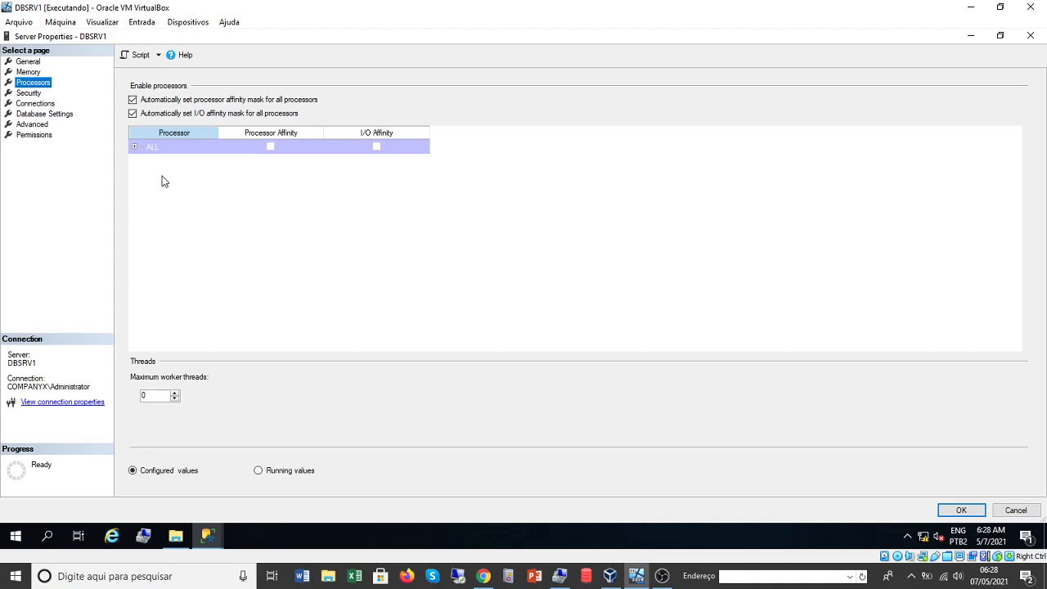
- Examine the machine's CPU cores and logical processors in Task Manager's performance view and close Task Manager
{"action": "right_click", "coordinate": [286, 540]}
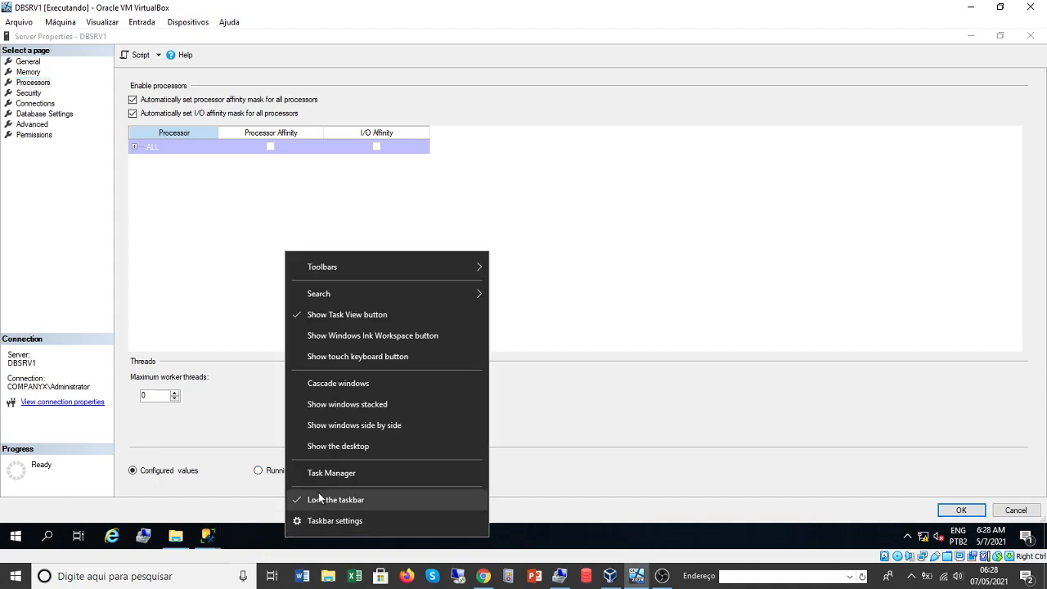
{"action": "left_click", "coordinate": [330, 473]}
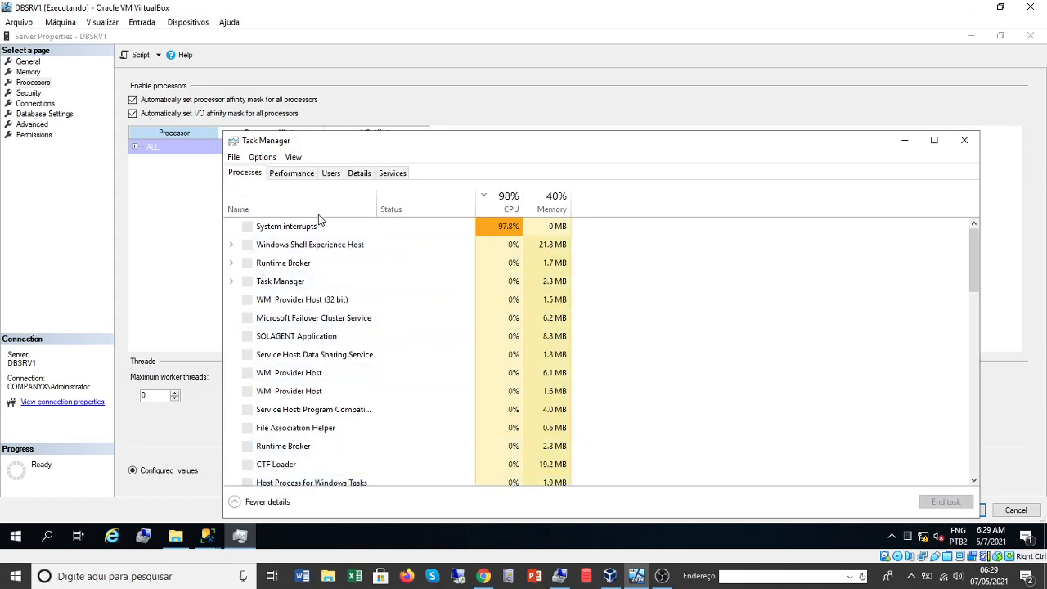
{"action": "left_click", "coordinate": [292, 172]}
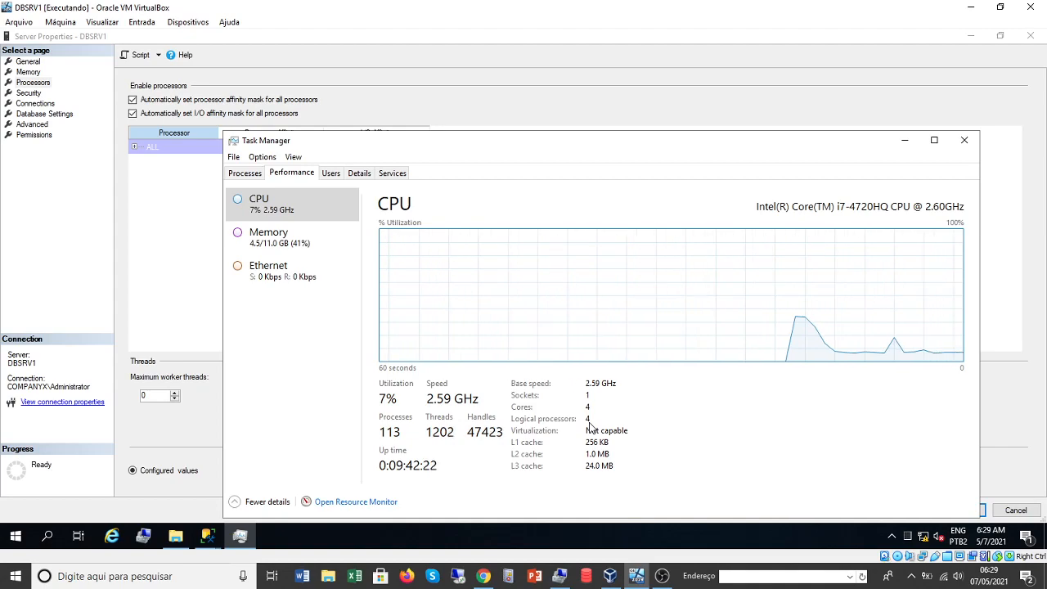
{"action": "left_click", "coordinate": [965, 143]}
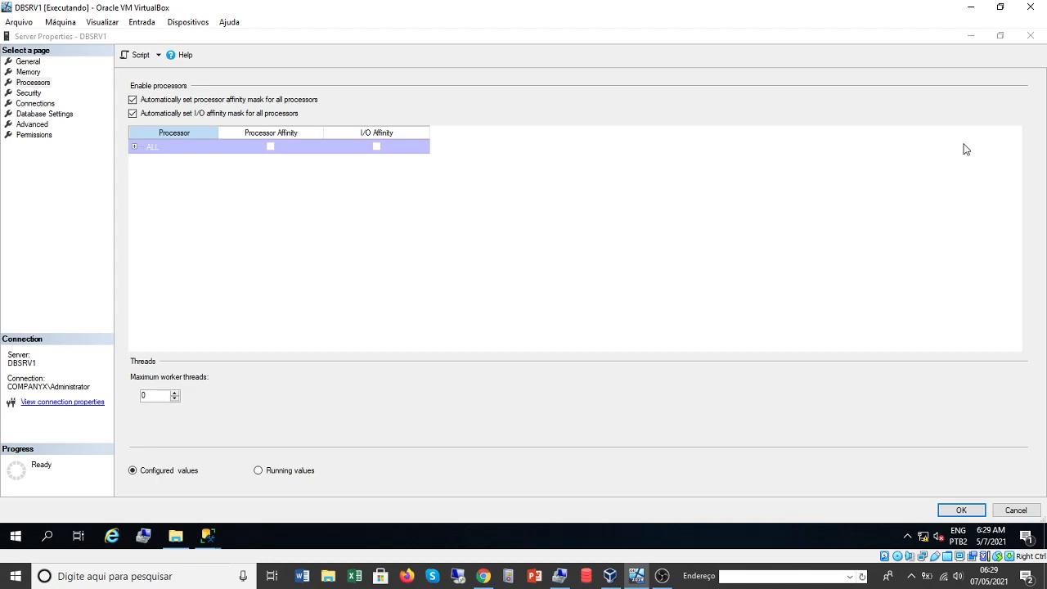
- Expand ALL and NumaNode0 in the processor list and examine the entries CPU0 through CPU3
{"action": "left_click", "coordinate": [134, 147]}
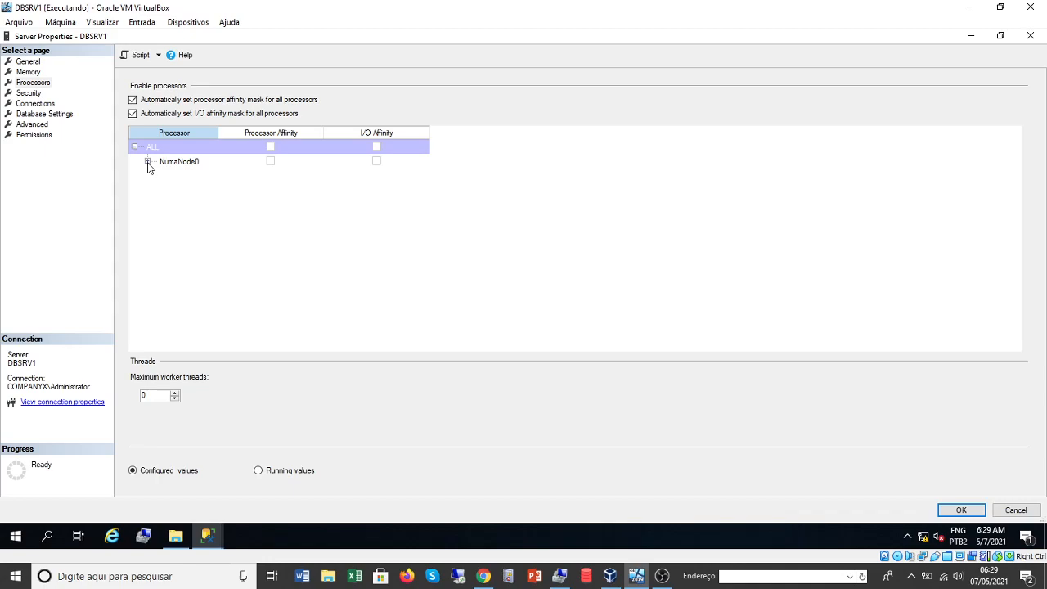
{"action": "left_click", "coordinate": [147, 162]}
{"action": "left_click", "coordinate": [197, 176]}
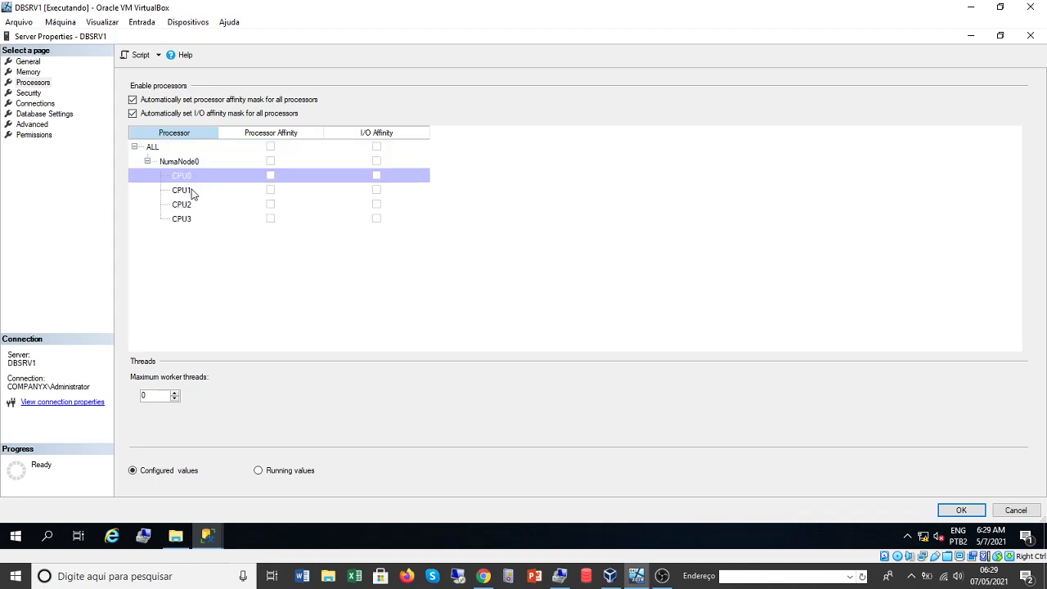
{"action": "left_click", "coordinate": [194, 191]}
{"action": "left_click", "coordinate": [194, 206]}
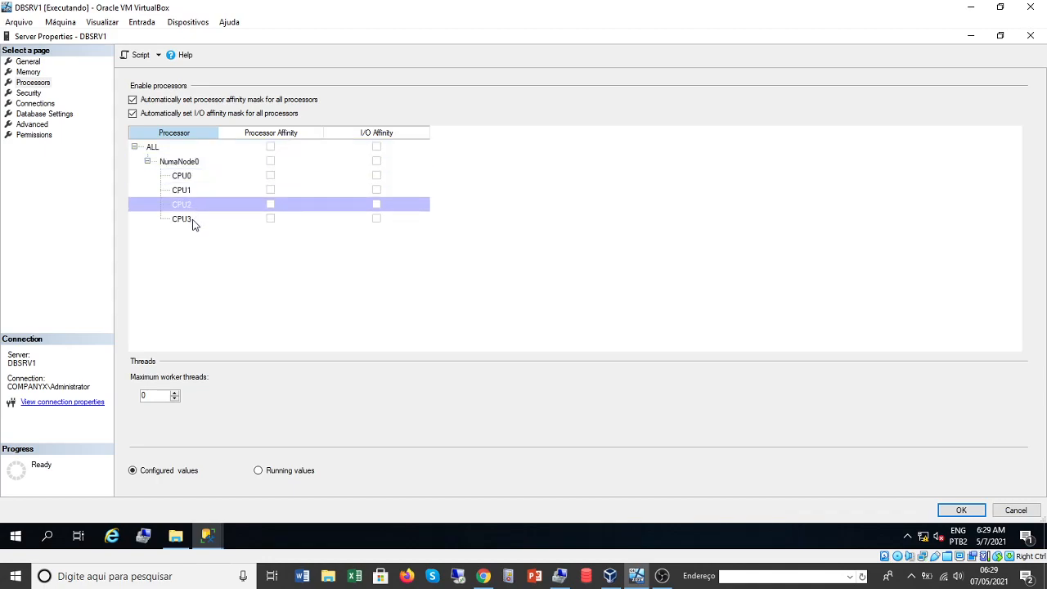
{"action": "left_click", "coordinate": [195, 221]}
{"action": "left_click", "coordinate": [196, 206]}
{"action": "left_click", "coordinate": [198, 189]}
{"action": "left_click", "coordinate": [196, 177]}
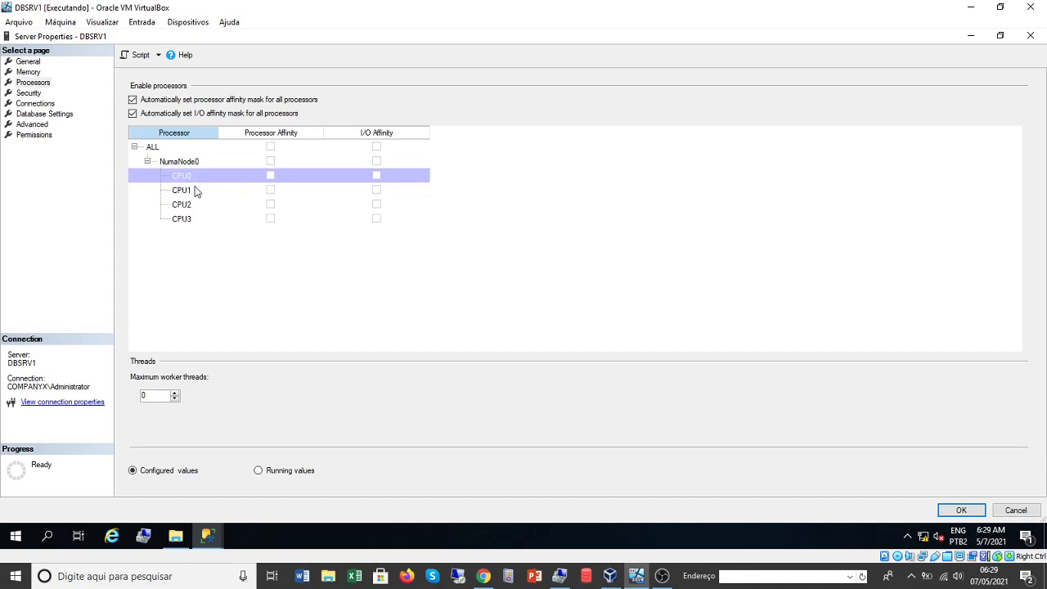
- Review the CPU0 to CPU3 entries under NumaNode0, then collapse and re-expand the ALL node in the processor list
{"action": "left_click", "coordinate": [195, 194]}
{"action": "left_click", "coordinate": [196, 206]}
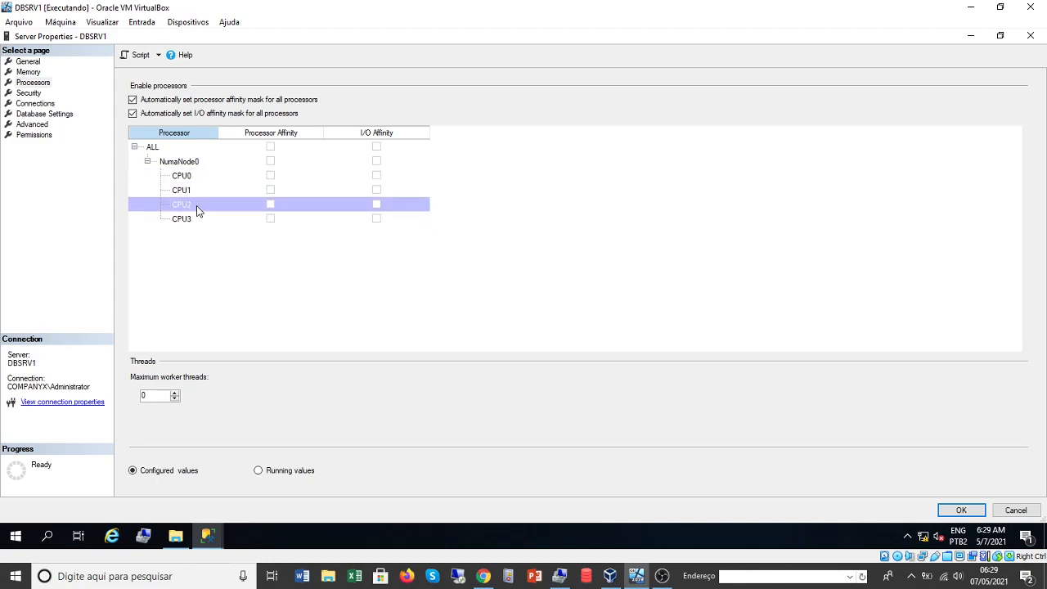
{"action": "left_click", "coordinate": [198, 221]}
{"action": "left_click", "coordinate": [197, 203]}
{"action": "left_click", "coordinate": [197, 193]}
{"action": "left_click", "coordinate": [196, 178]}
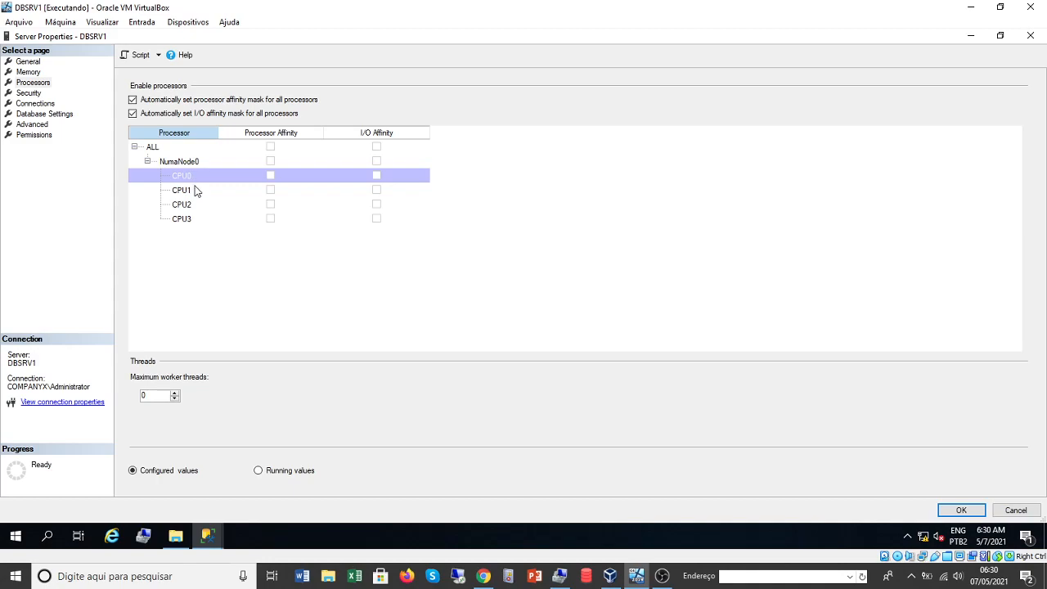
{"action": "left_click", "coordinate": [197, 191]}
{"action": "left_click", "coordinate": [191, 204]}
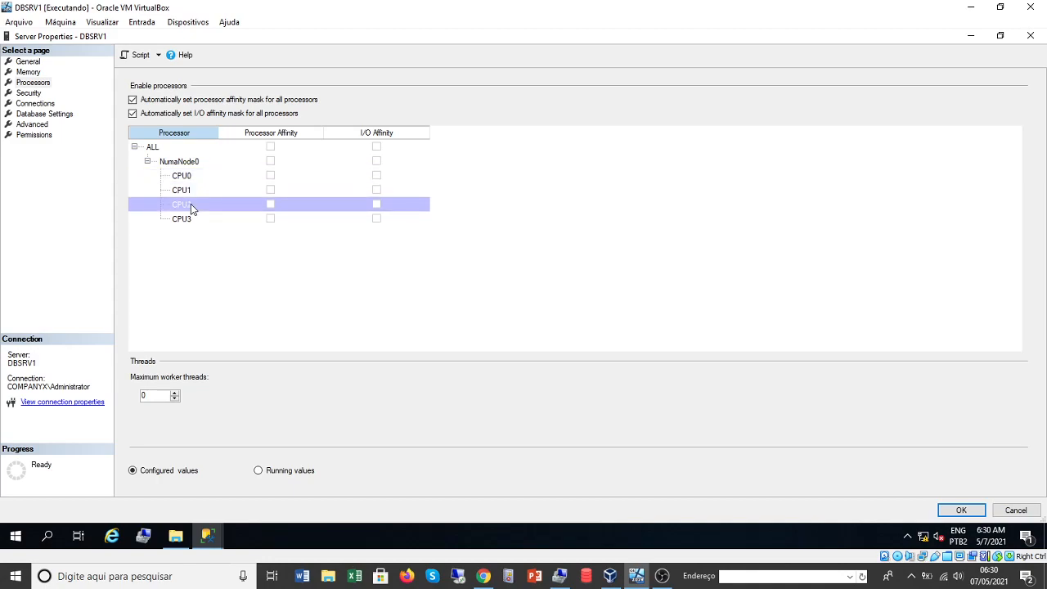
{"action": "left_click", "coordinate": [198, 223]}
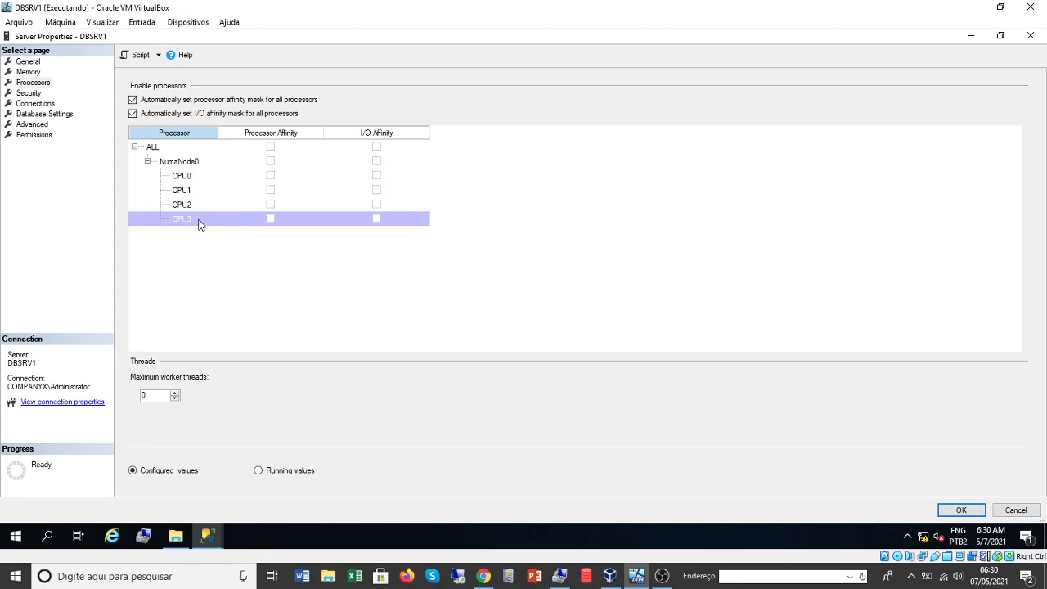
{"action": "left_click", "coordinate": [135, 147]}
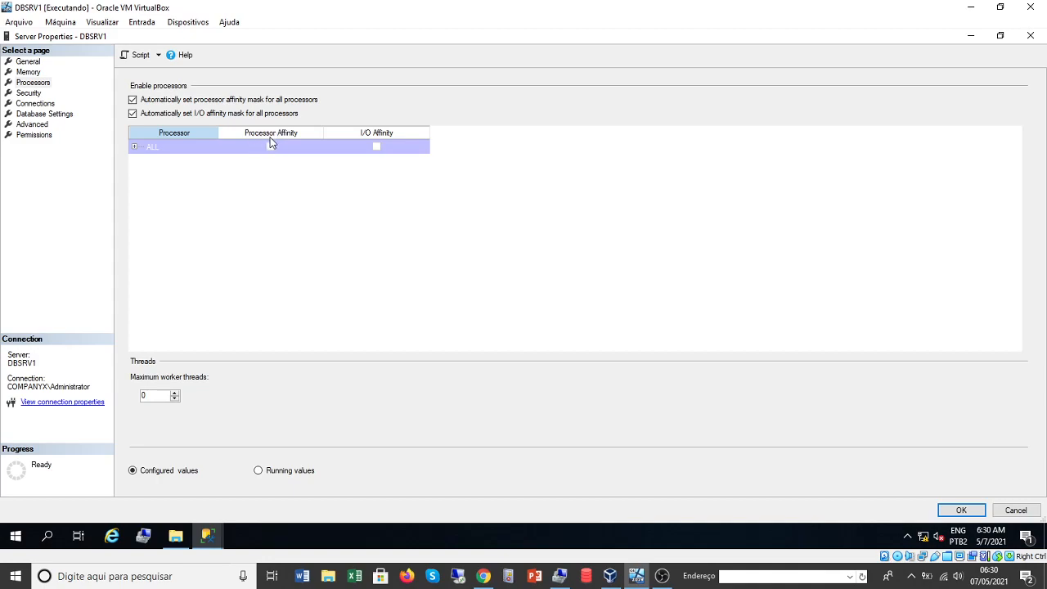
{"action": "left_click", "coordinate": [134, 148]}
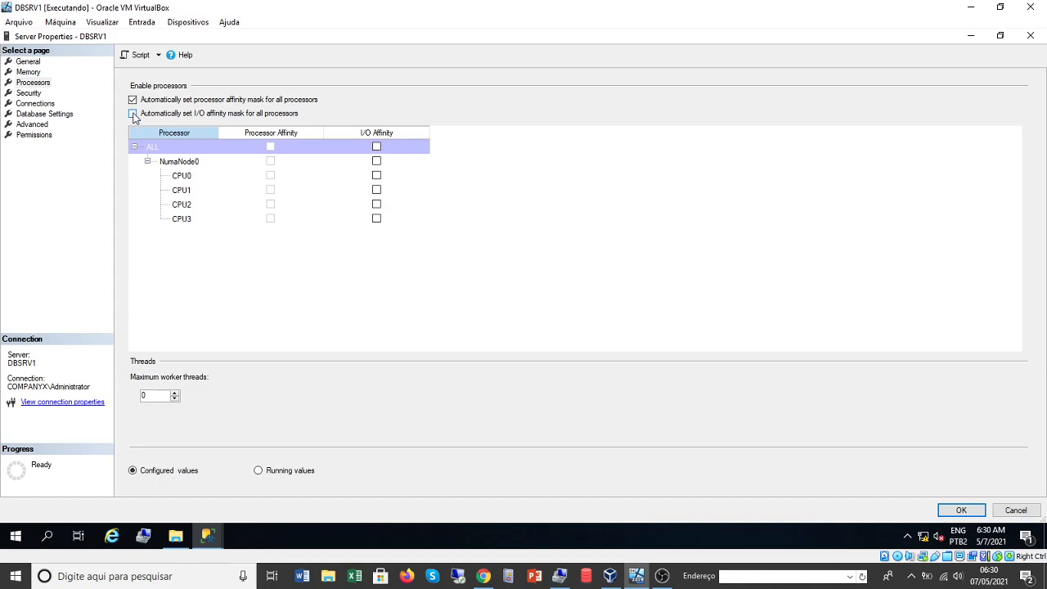
- Turn off the automatic processor affinity mask and enable processor affinity for CPU0 only
{"action": "left_click", "coordinate": [133, 100]}
{"action": "left_click", "coordinate": [187, 177]}
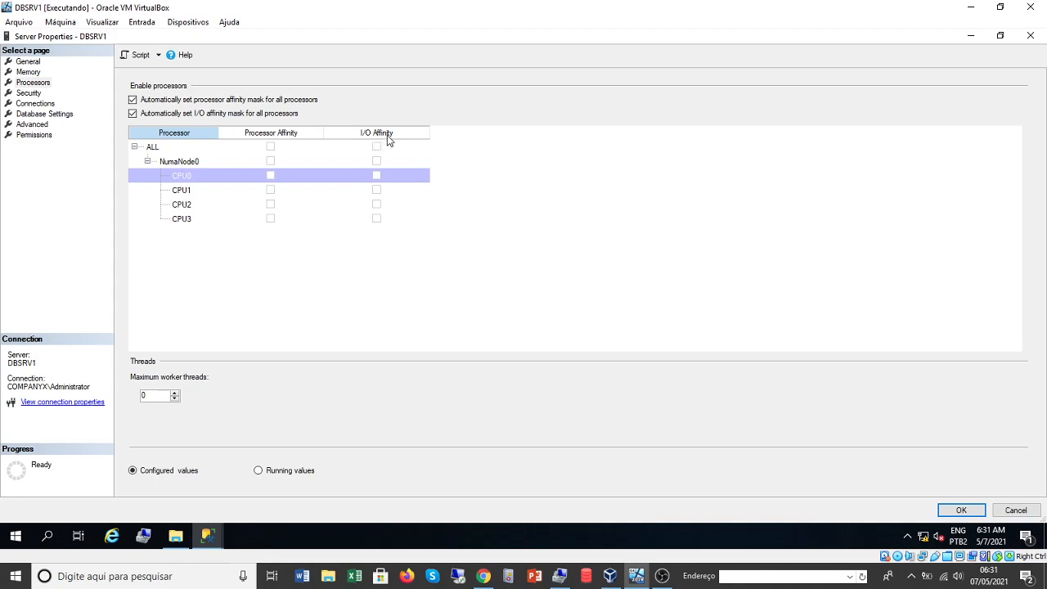
{"action": "left_click", "coordinate": [134, 100]}
{"action": "left_click", "coordinate": [273, 176]}
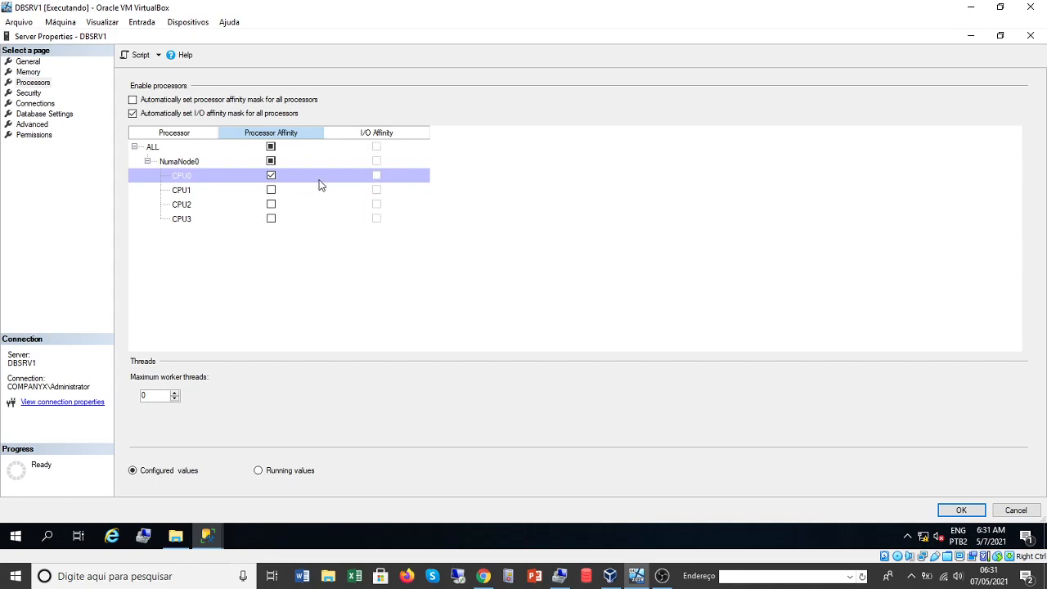
{"action": "left_click", "coordinate": [379, 223]}
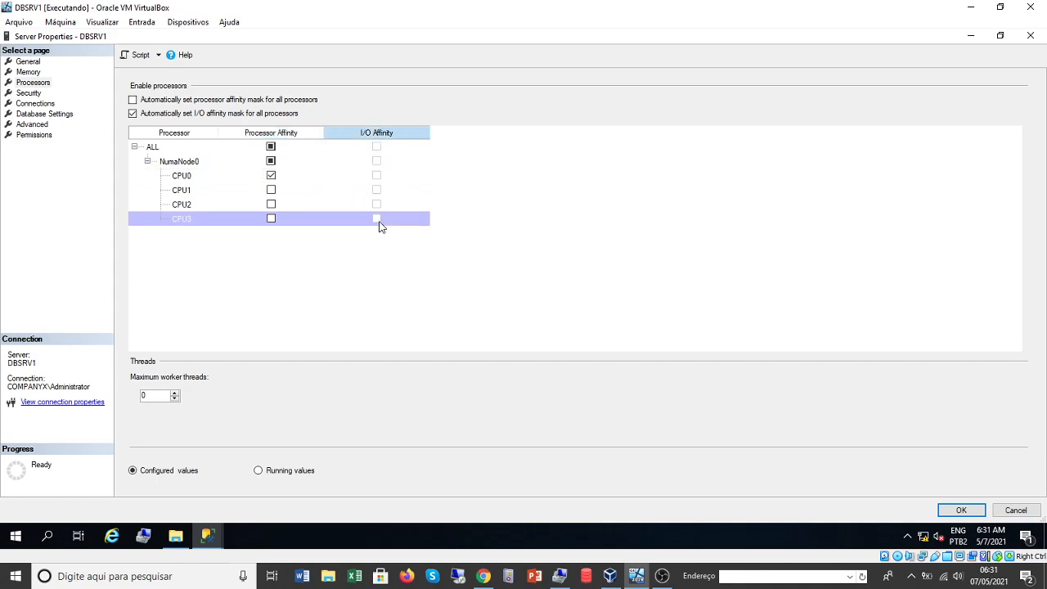
- Try manual I/O affinity on CPU3 with the automatic processor affinity mask switched back on
{"action": "left_click", "coordinate": [133, 99]}
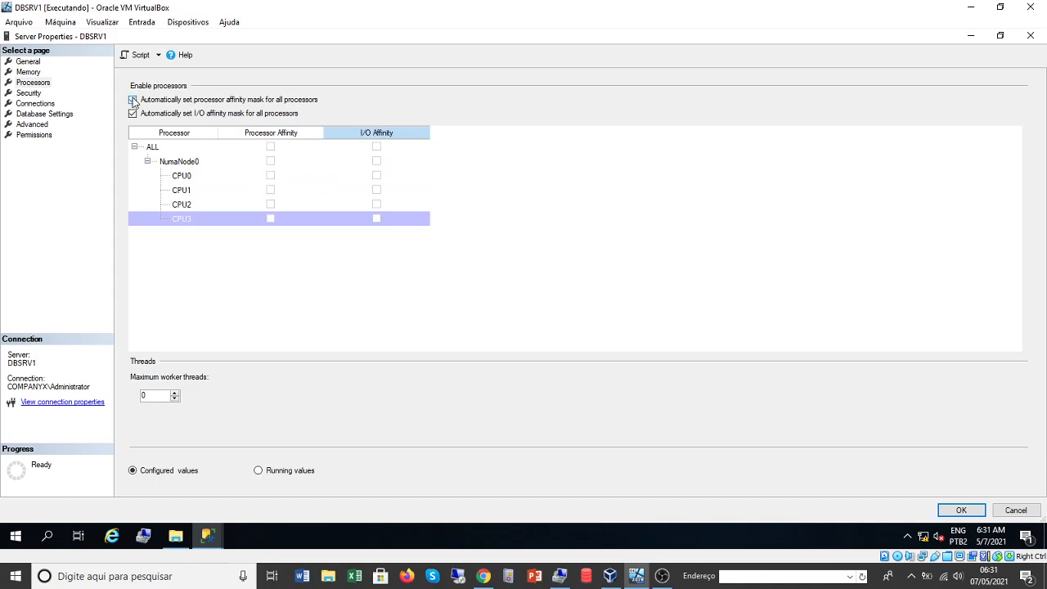
{"action": "left_click", "coordinate": [133, 114]}
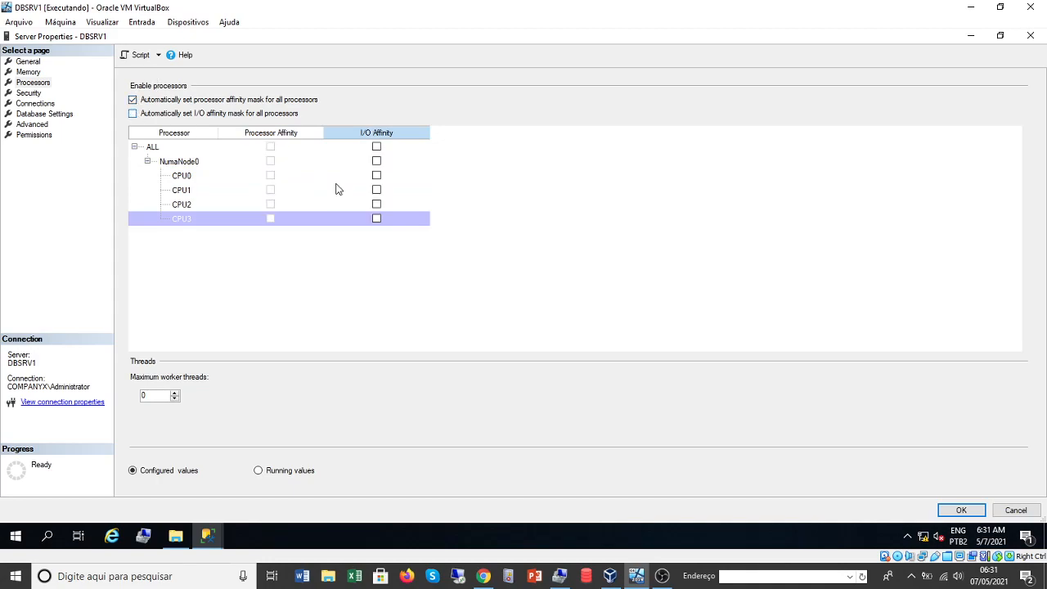
{"action": "left_click", "coordinate": [376, 218]}
{"action": "left_click", "coordinate": [376, 219]}
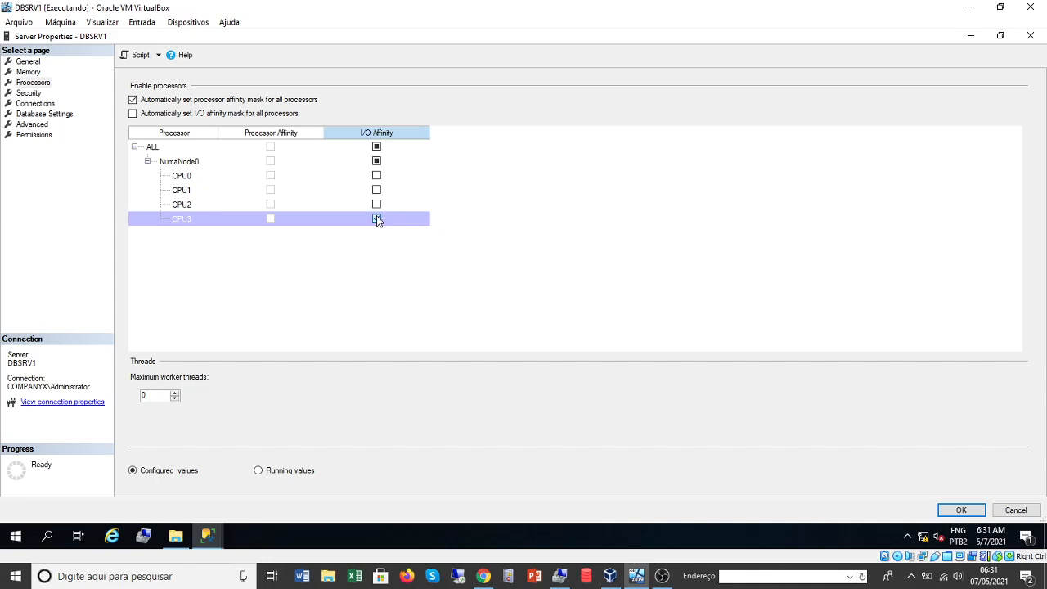
- Restore the automatic I/O affinity mask, leave automatic processor affinity off, and apply the server properties
{"action": "left_click", "coordinate": [133, 100]}
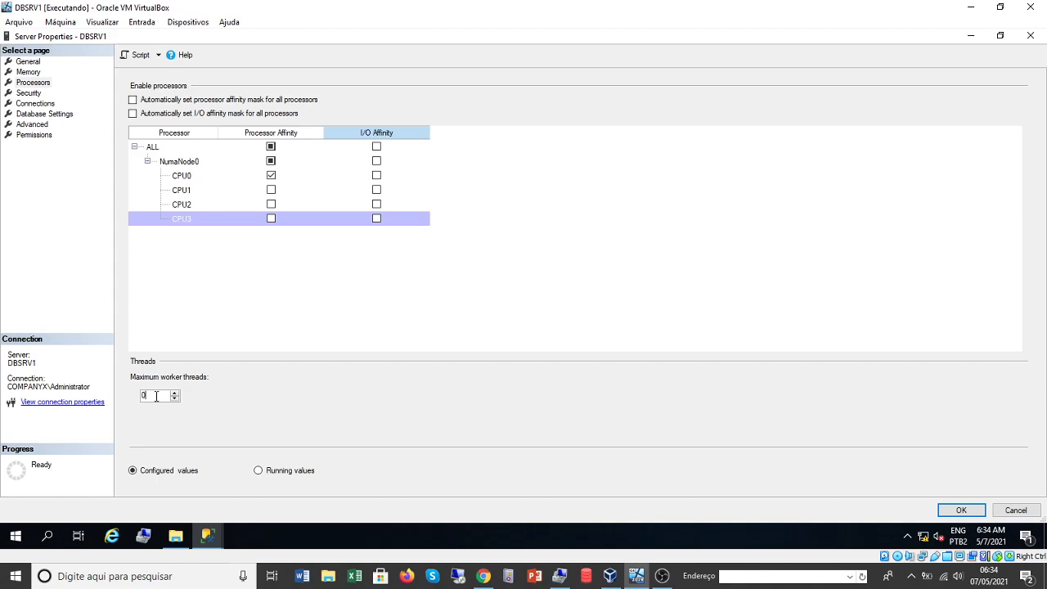
{"action": "left_click_drag", "start_coordinate": [156, 396], "coordinate": [129, 400]}
{"action": "left_click", "coordinate": [132, 100]}
{"action": "left_click", "coordinate": [133, 114]}
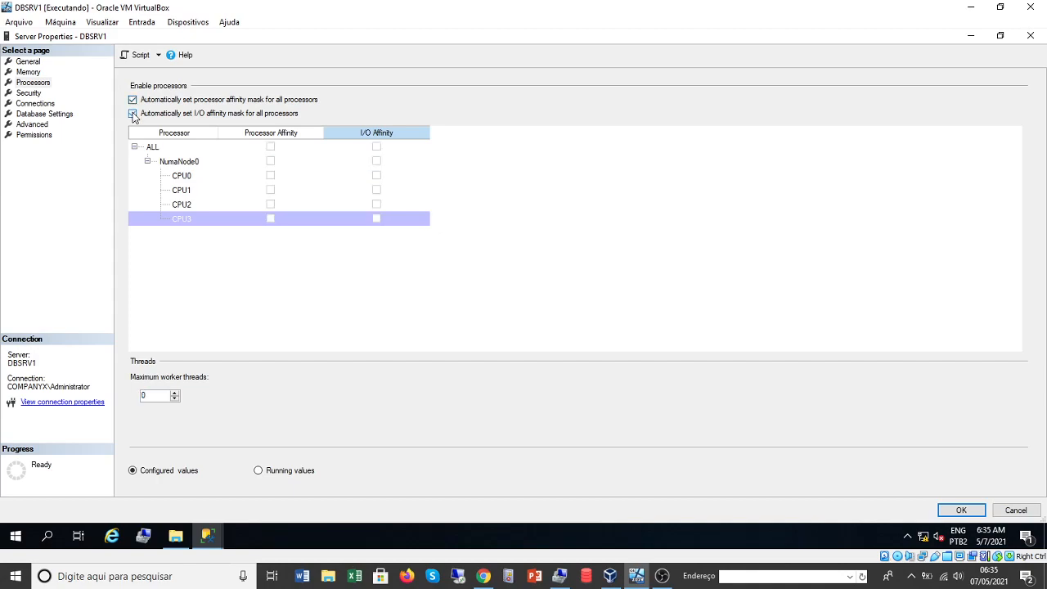
{"action": "left_click", "coordinate": [134, 102]}
{"action": "left_click", "coordinate": [962, 510]}
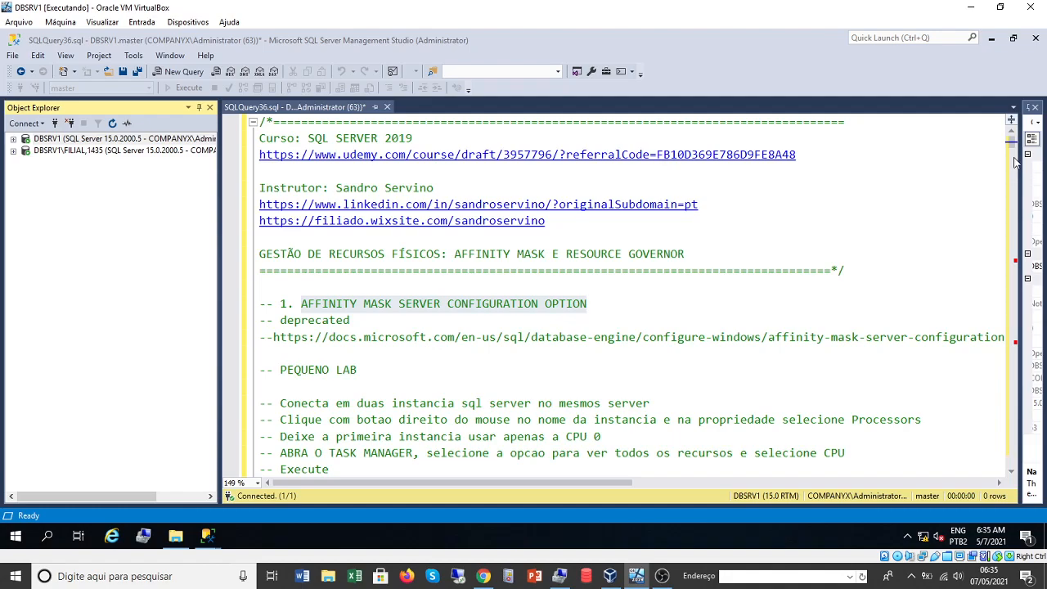
- Select the auditoriadba update statistics block in the script and open Resource Monitor from Task Manager's performance view
{"action": "left_click_drag", "start_coordinate": [1015, 147], "coordinate": [1014, 157]}
{"action": "left_click_drag", "start_coordinate": [533, 304], "coordinate": [246, 279]}
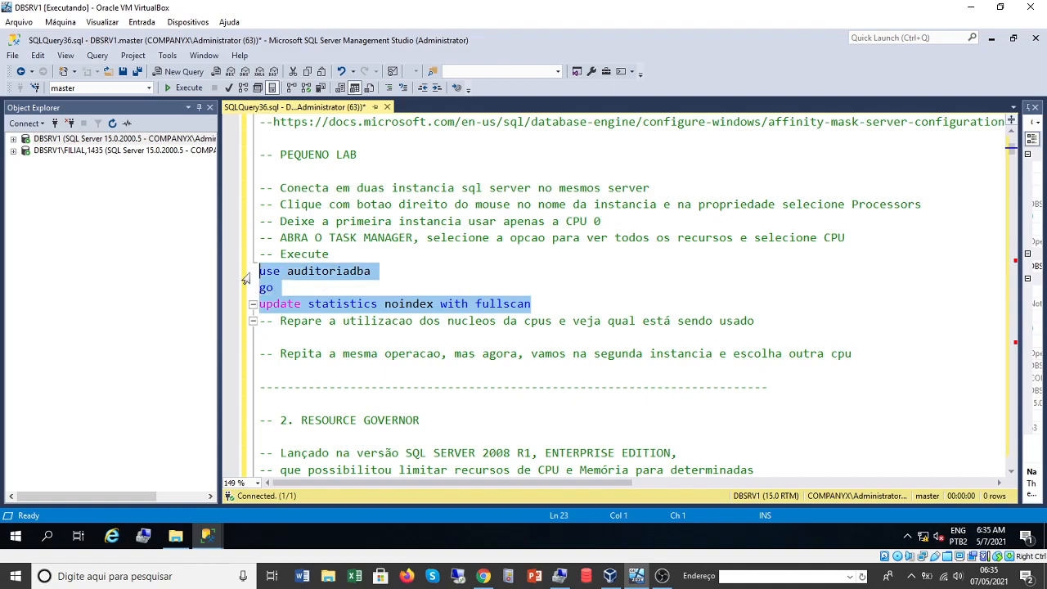
{"action": "right_click", "coordinate": [260, 543]}
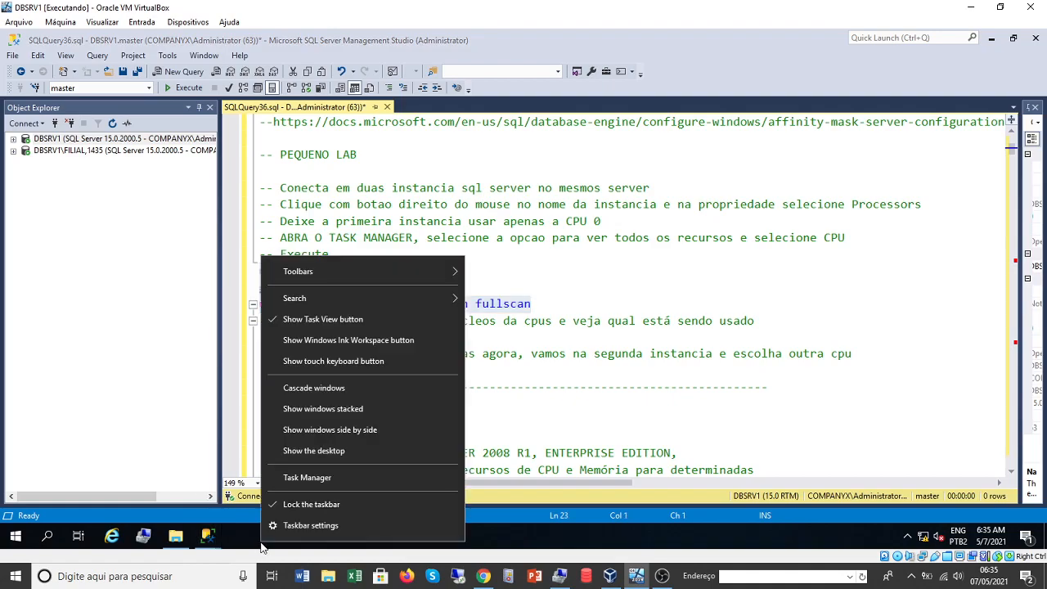
{"action": "left_click", "coordinate": [295, 481]}
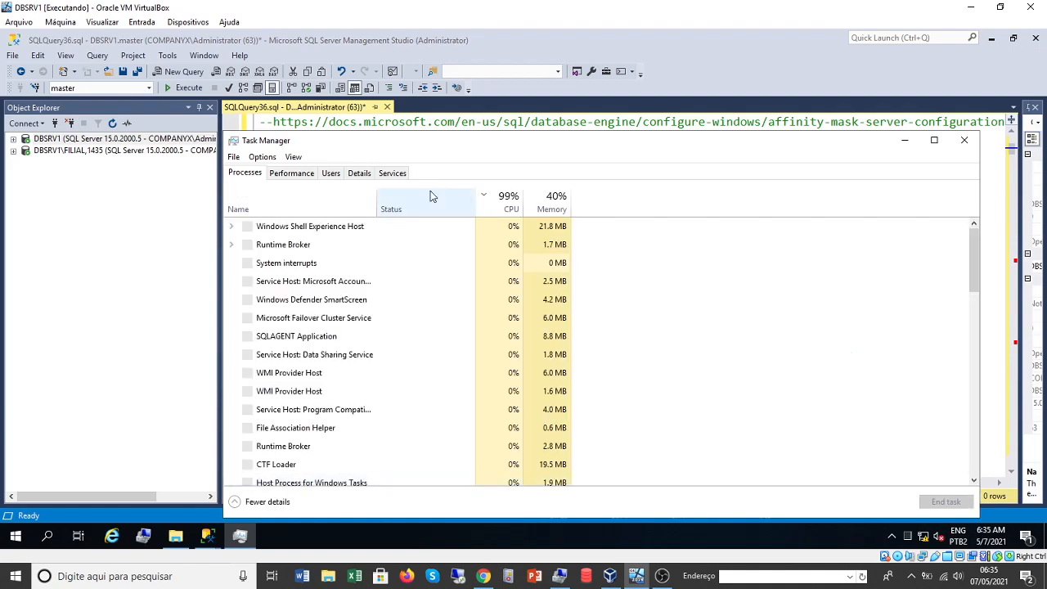
{"action": "left_click", "coordinate": [292, 174]}
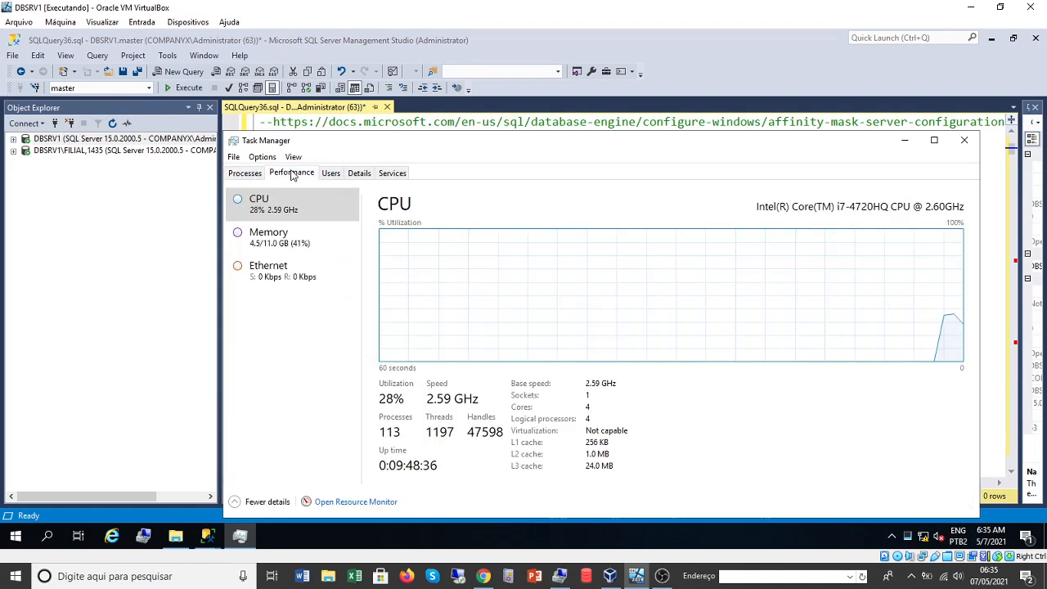
{"action": "left_click", "coordinate": [356, 502]}
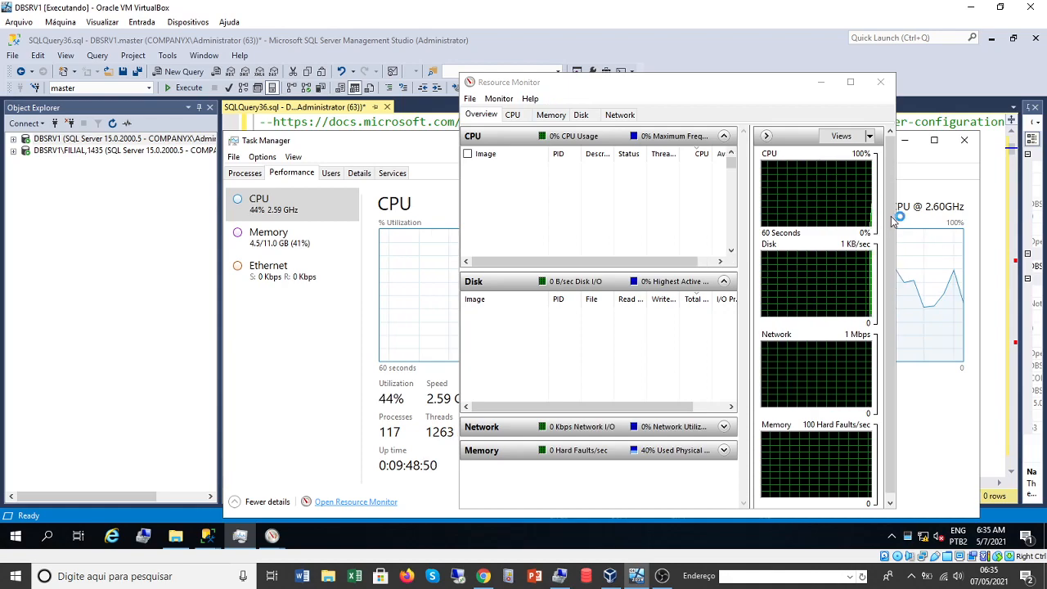
- Examine the baseline usage graphs of CPU 0 to CPU 3 in Resource Monitor and close Task Manager
{"action": "left_click", "coordinate": [513, 115]}
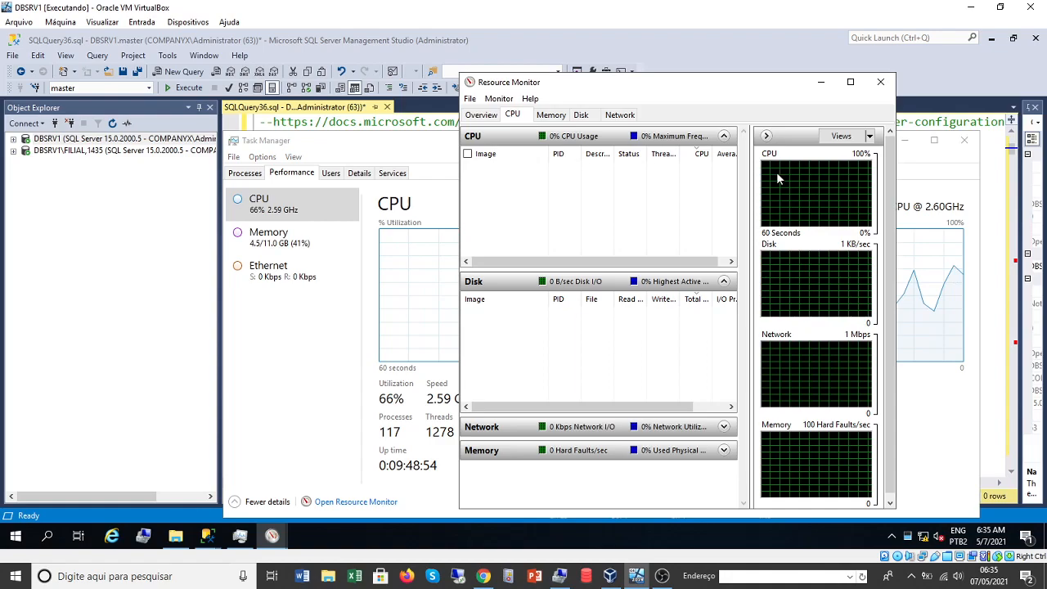
{"action": "mouse_move", "coordinate": [893, 220]}
{"action": "left_mouse_down"}
{"action": "mouse_move", "coordinate": [895, 233]}
{"action": "mouse_move", "coordinate": [896, 222]}
{"action": "left_mouse_up"}
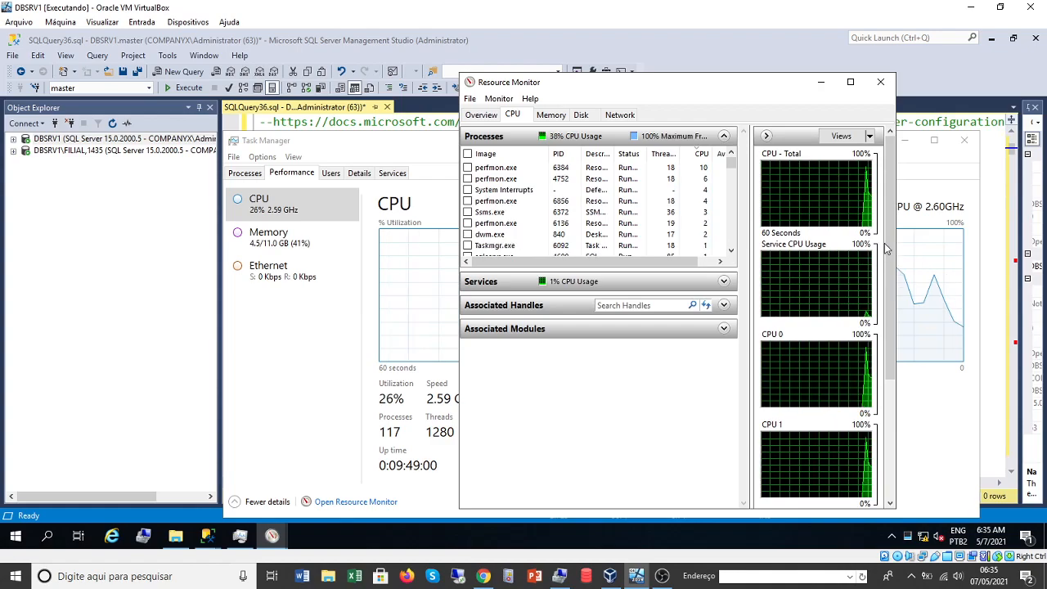
{"action": "left_click_drag", "start_coordinate": [891, 246], "coordinate": [894, 342]}
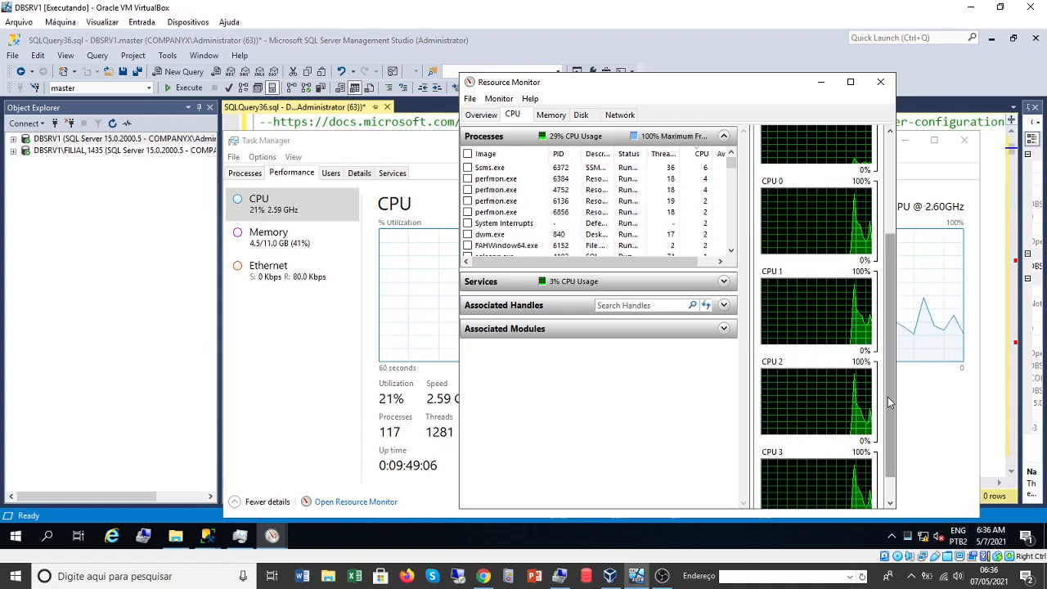
{"action": "left_click_drag", "start_coordinate": [894, 400], "coordinate": [894, 391]}
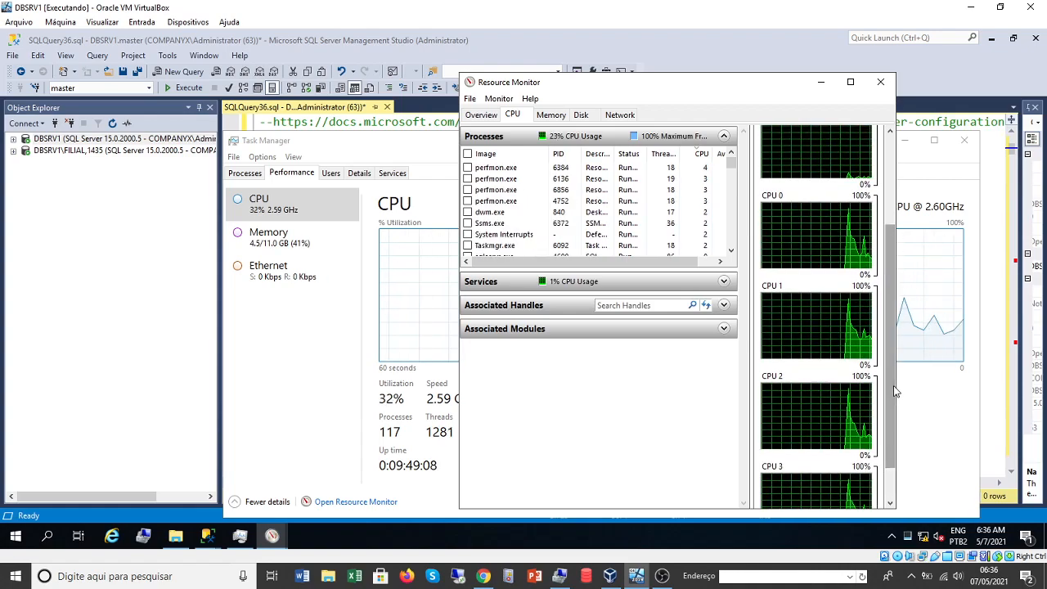
{"action": "left_click", "coordinate": [298, 293]}
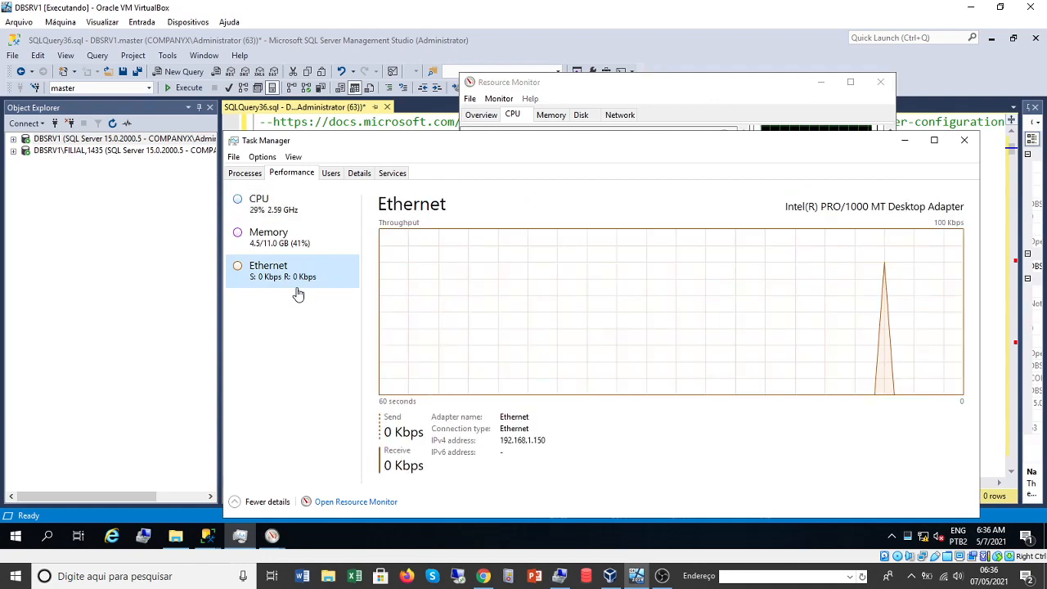
{"action": "left_click", "coordinate": [965, 141]}
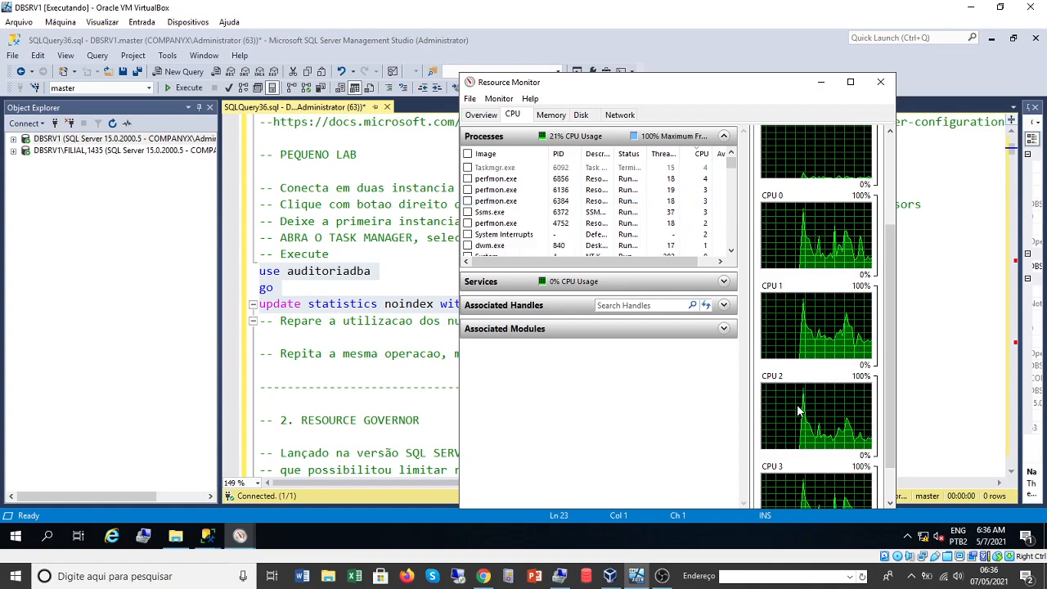
{"action": "left_click_drag", "start_coordinate": [732, 86], "coordinate": [734, 39]}
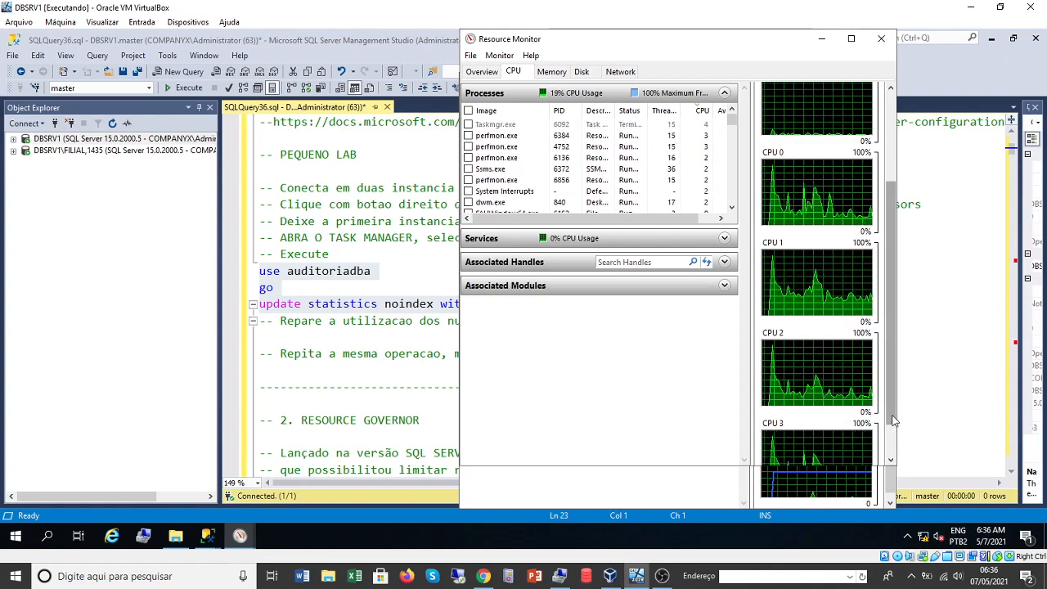
{"action": "left_click_drag", "start_coordinate": [893, 420], "coordinate": [892, 445]}
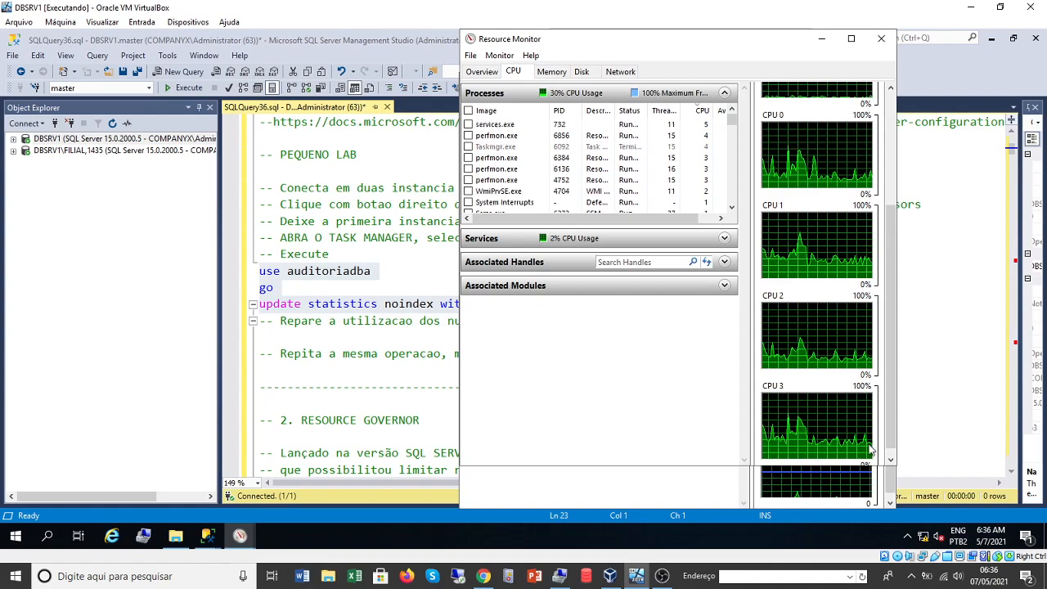
- Execute the query block that switches to auditoriadba and updates the noindex statistics with fullscan
{"action": "left_click", "coordinate": [345, 275]}
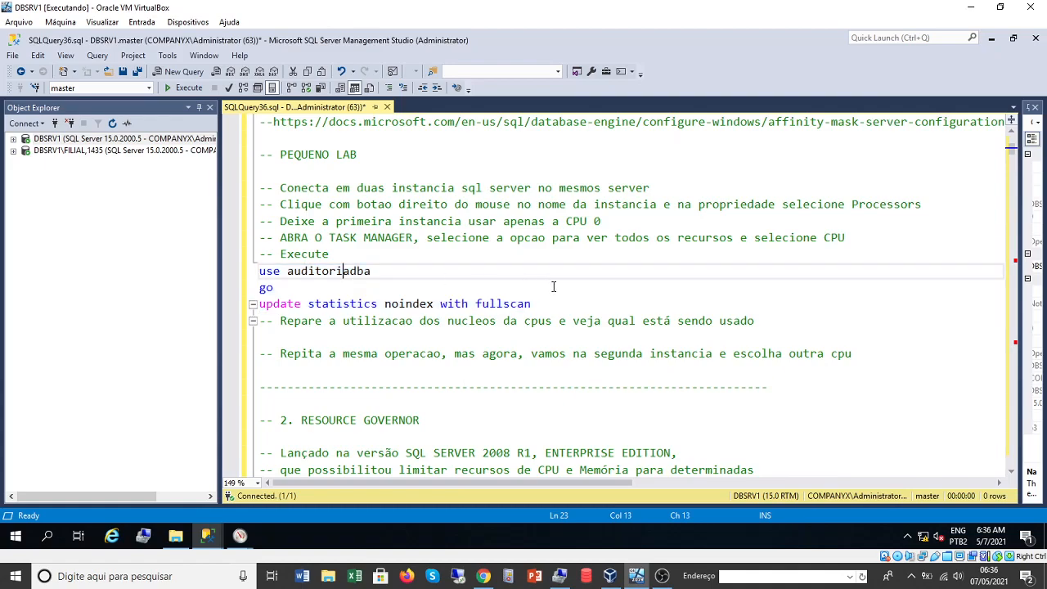
{"action": "left_click_drag", "start_coordinate": [543, 304], "coordinate": [260, 273]}
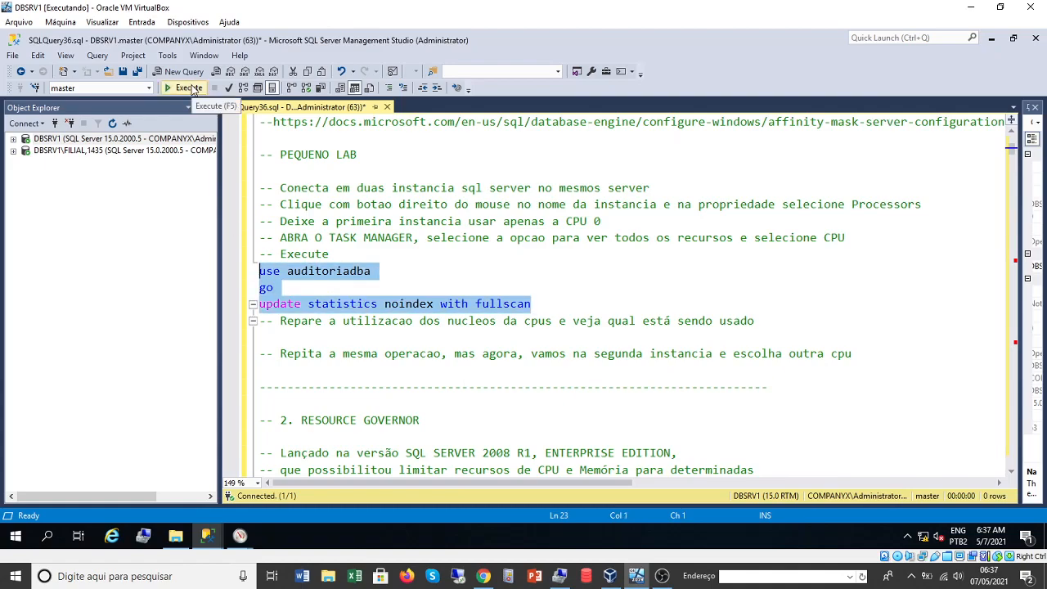
{"action": "left_click", "coordinate": [189, 87]}
- Examine the per-core CPU graphs in Resource Monitor while the statistics update runs
{"action": "mouse_move", "coordinate": [239, 536]}
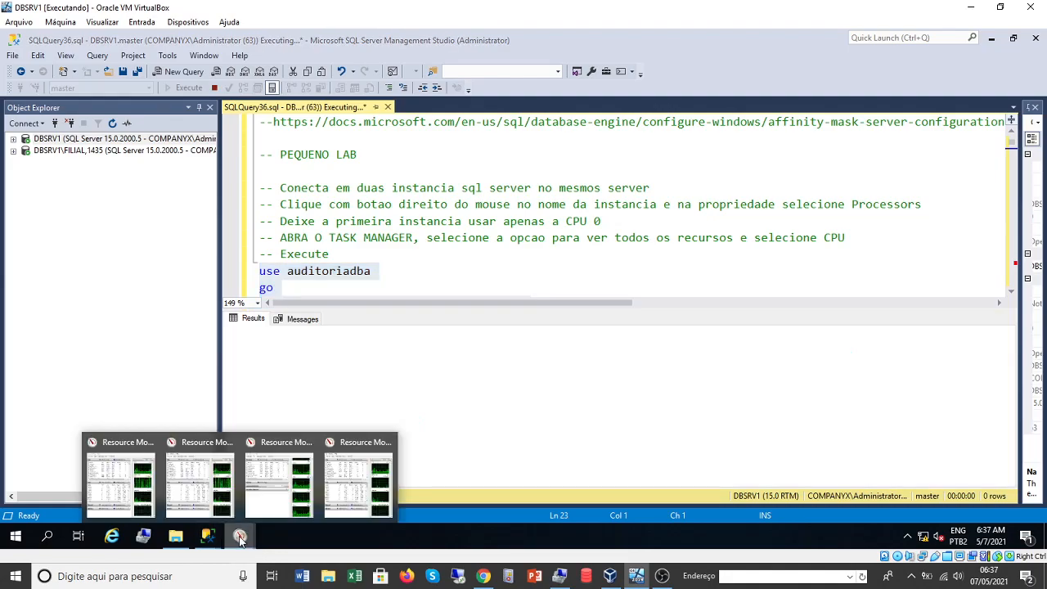
{"action": "left_click", "coordinate": [356, 485]}
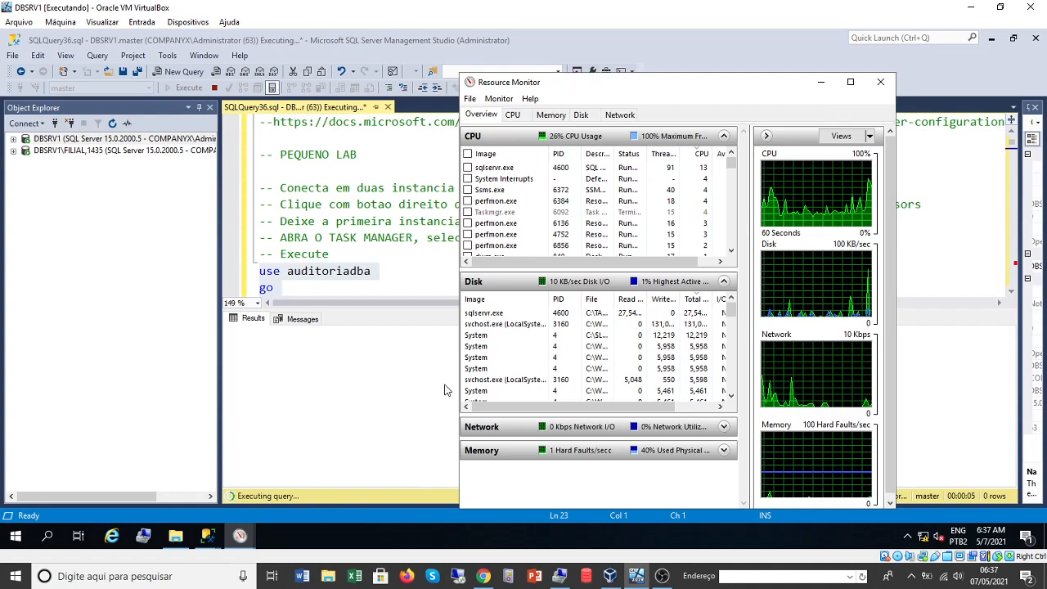
{"action": "left_click", "coordinate": [513, 116]}
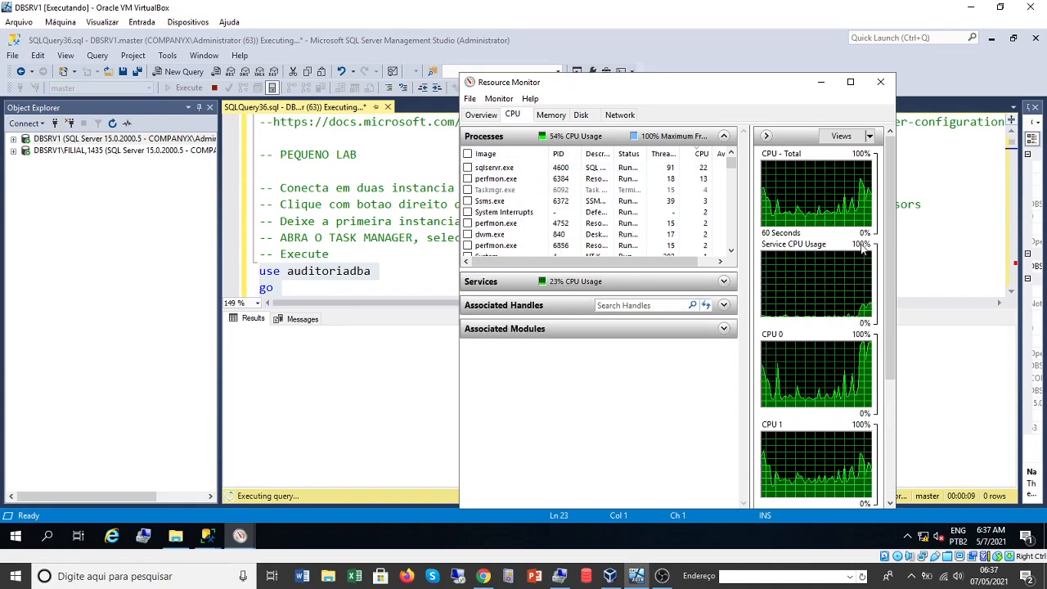
{"action": "left_click_drag", "start_coordinate": [888, 279], "coordinate": [894, 376]}
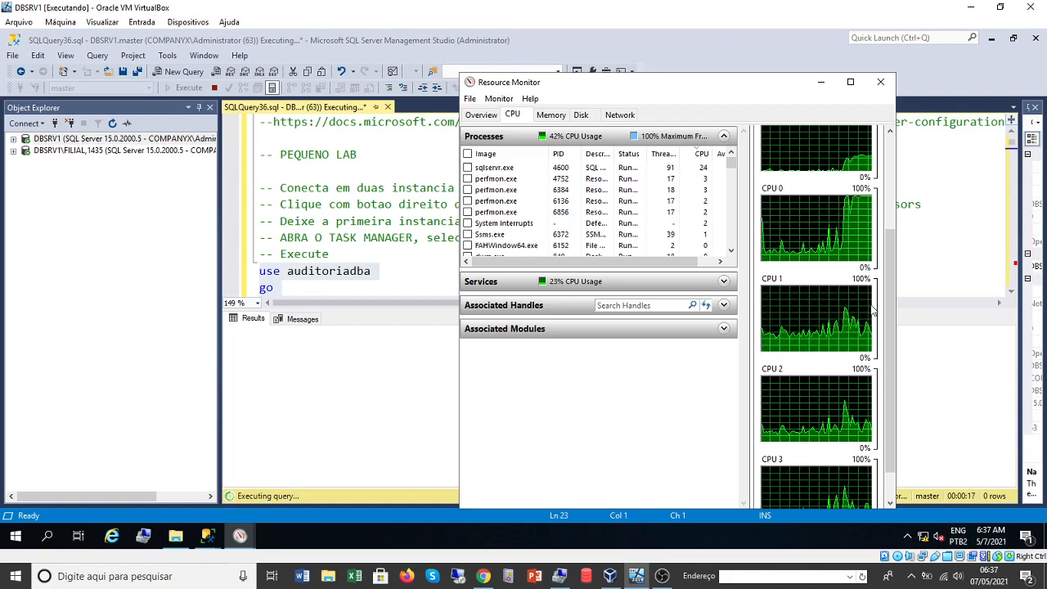
{"action": "scroll", "coordinate": [895, 319], "scroll_direction": "down", "scroll_amount": 1}
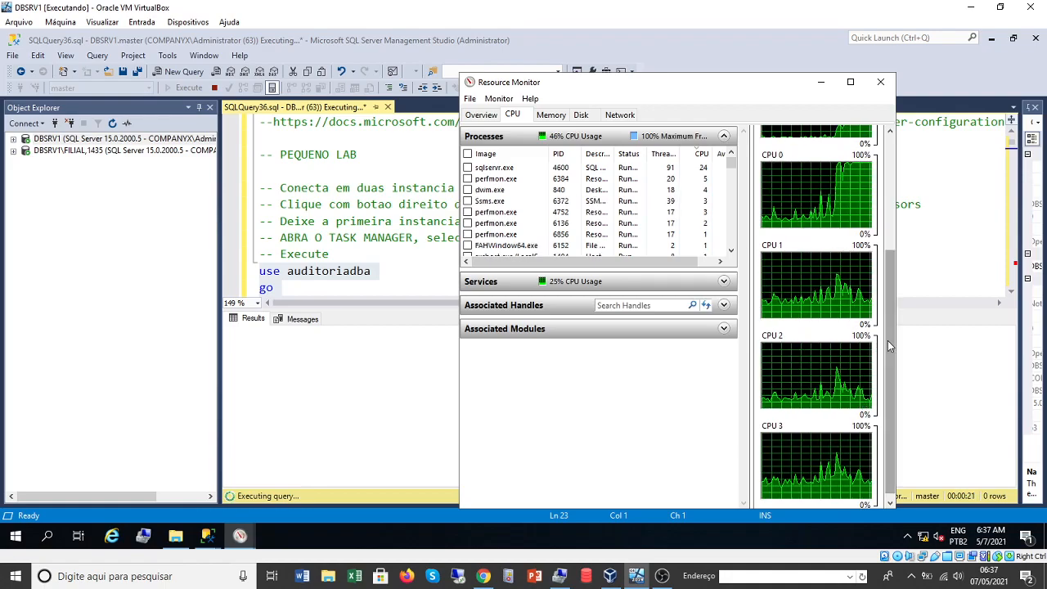
- Compare CPU 0 usage with the other cores in Resource Monitor until the statistics update on DBSRV1 completes
{"action": "scroll", "coordinate": [890, 340], "scroll_direction": "up", "scroll_amount": 1}
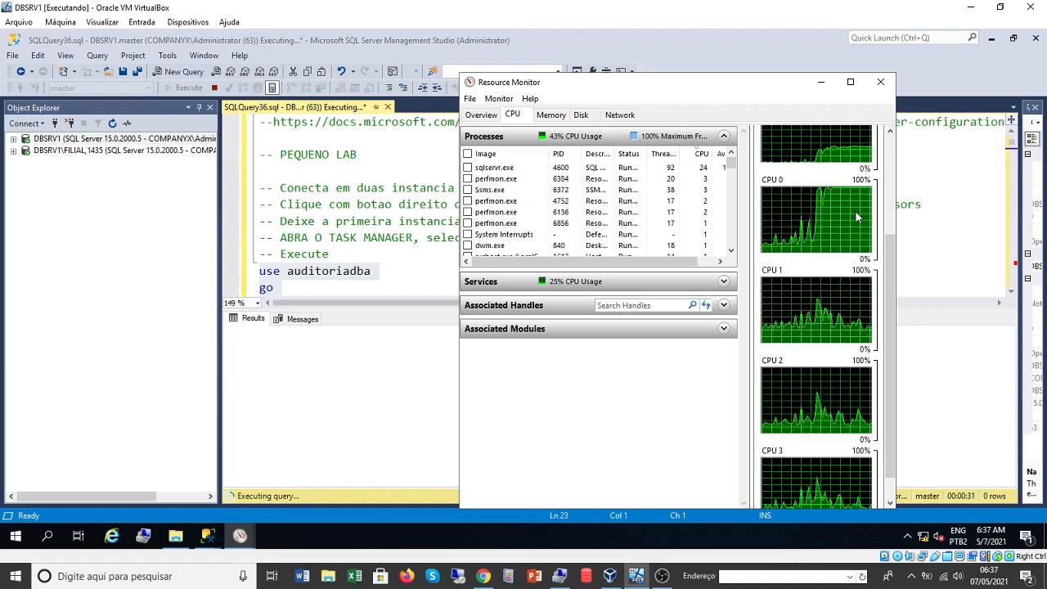
{"action": "mouse_move", "coordinate": [895, 327]}
{"action": "left_mouse_down"}
{"action": "mouse_move", "coordinate": [895, 357]}
{"action": "mouse_move", "coordinate": [891, 343]}
{"action": "left_mouse_up"}
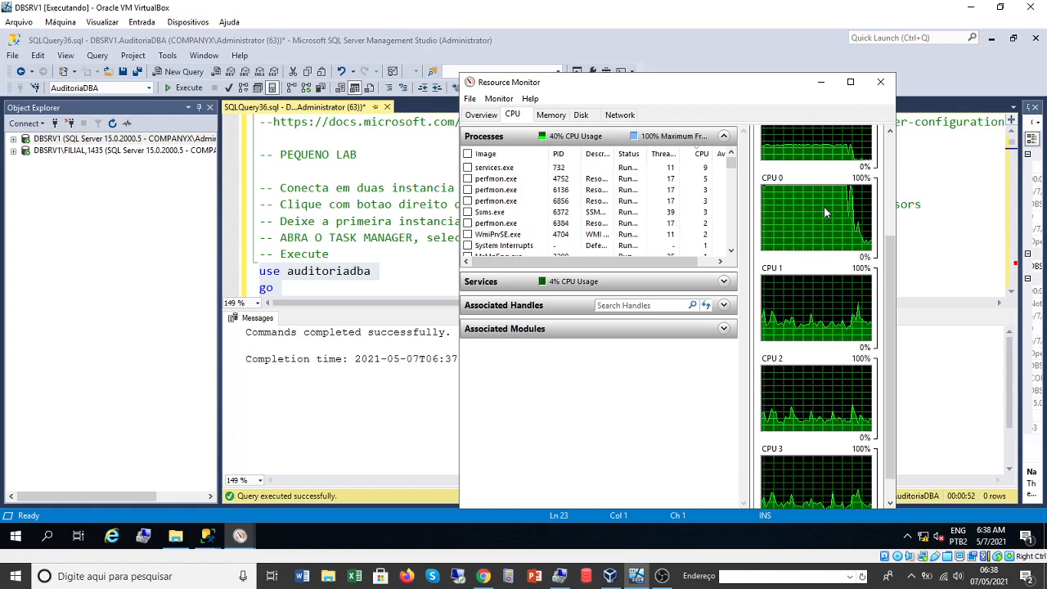
- Enlarge the script area and copy the block that switches to auditoriadba and updates the noindex statistics with fullscan
{"action": "left_click", "coordinate": [52, 152]}
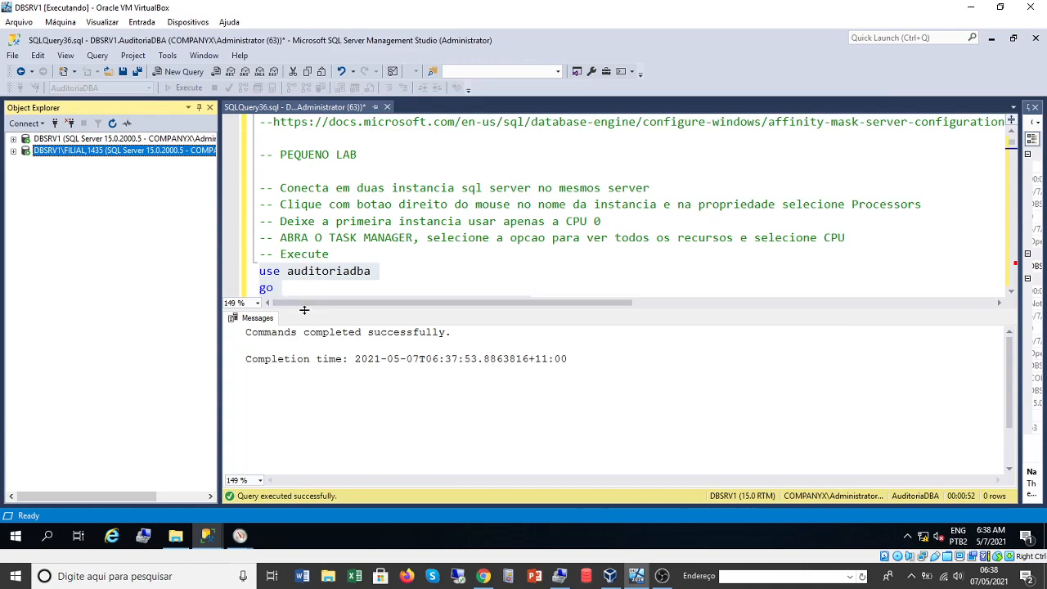
{"action": "left_click_drag", "start_coordinate": [307, 312], "coordinate": [300, 365]}
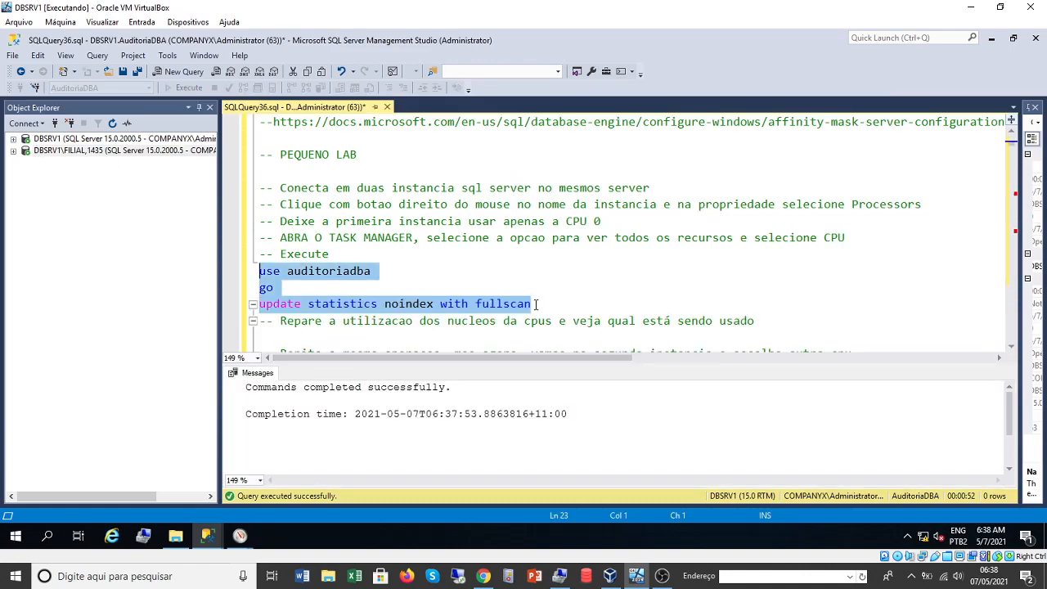
{"action": "left_click_drag", "start_coordinate": [533, 304], "coordinate": [226, 280]}
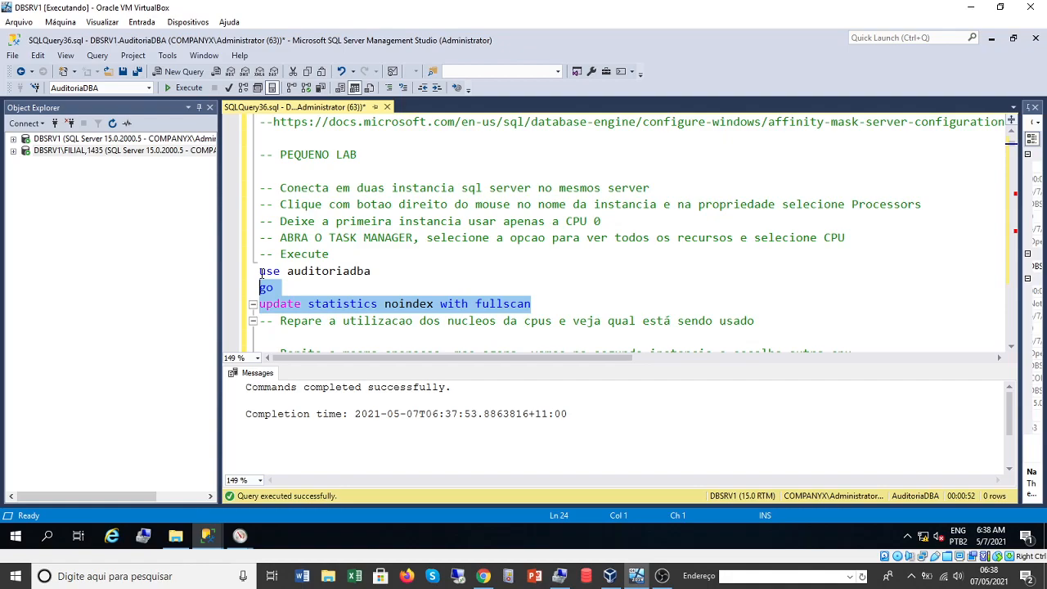
{"action": "left_click", "coordinate": [260, 273], "text": "shift"}
{"action": "key", "text": "ctrl+c"}
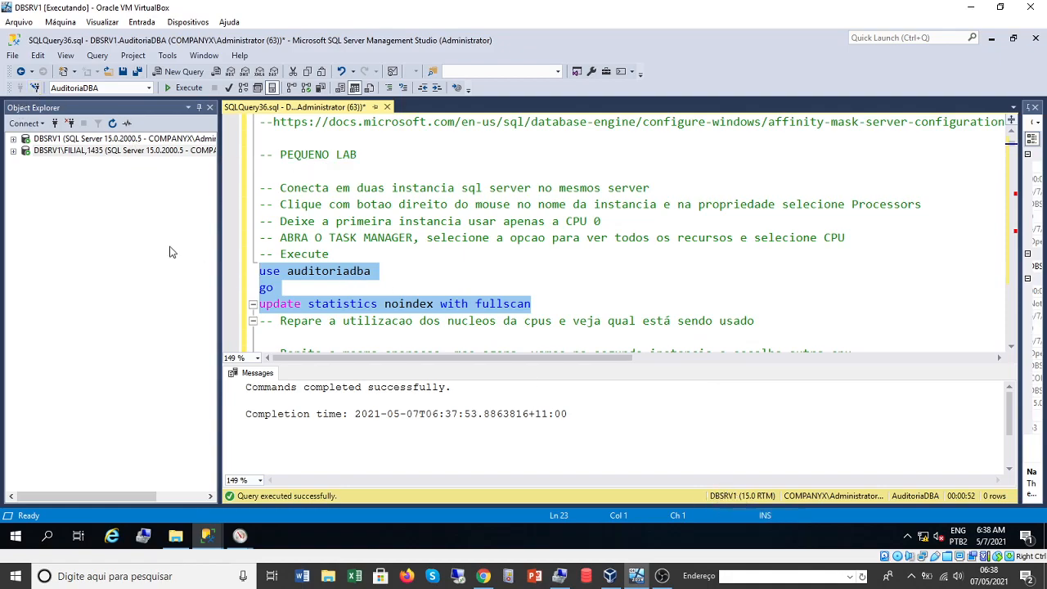
- Review the NumaNode0 processor affinity in the DBSRV1\FILIAL server properties and accept it with only CPU3 enabled
{"action": "right_click", "coordinate": [74, 154]}
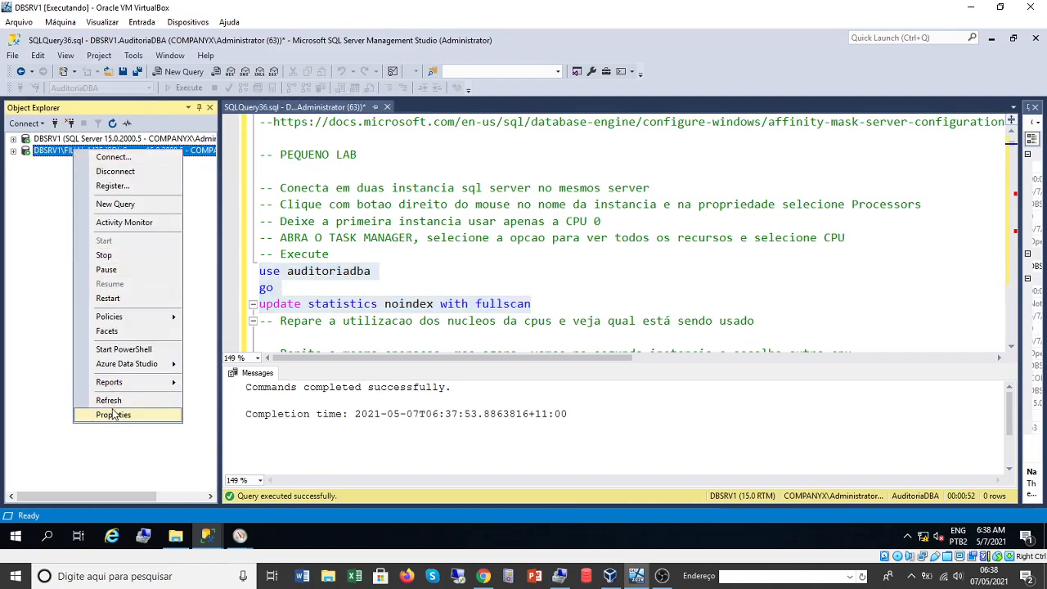
{"action": "left_click", "coordinate": [113, 416]}
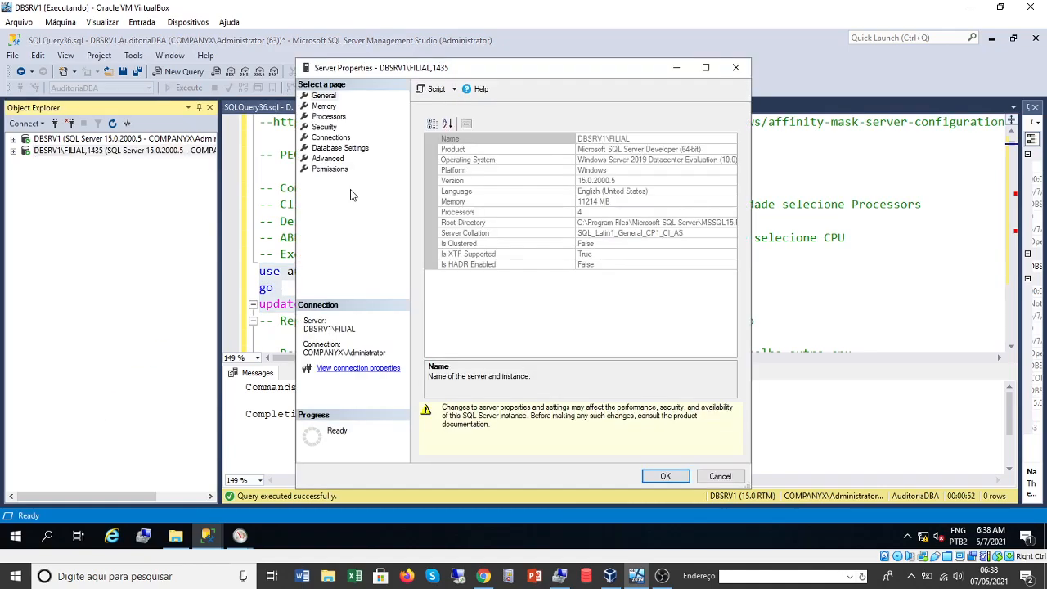
{"action": "left_click", "coordinate": [330, 118]}
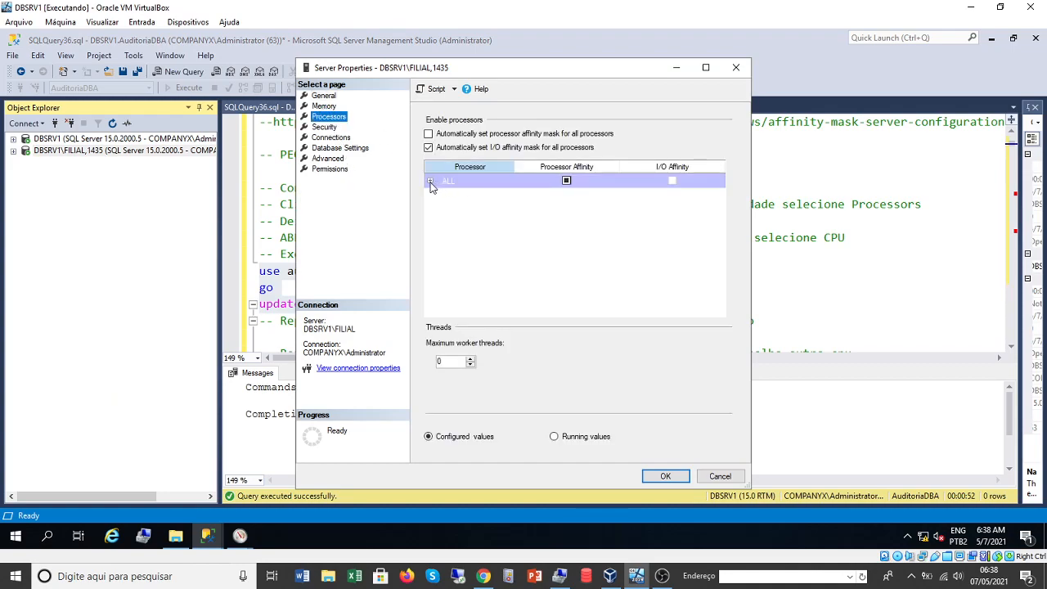
{"action": "left_click", "coordinate": [430, 180]}
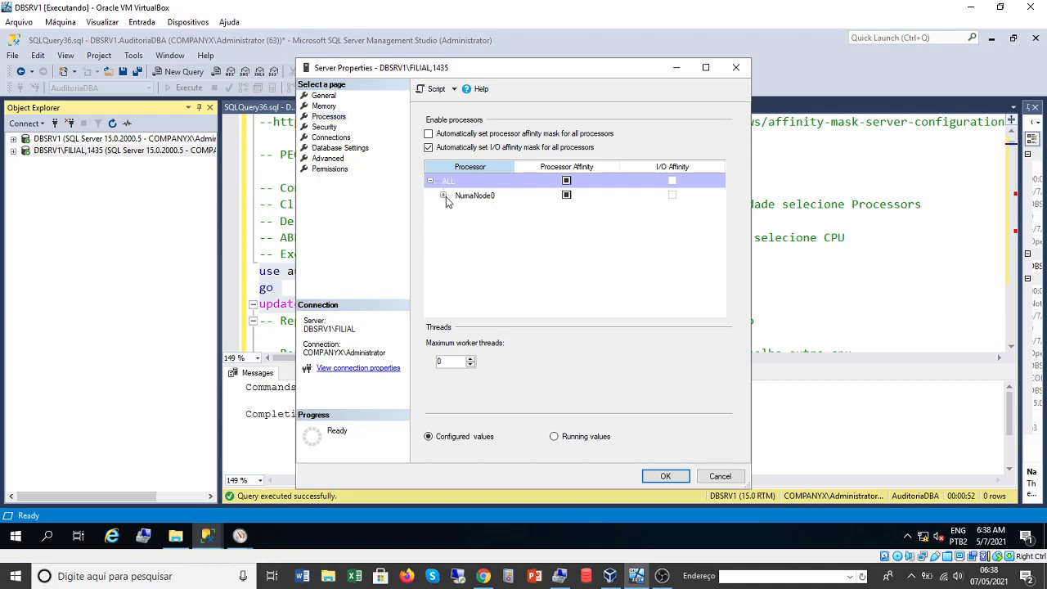
{"action": "left_click", "coordinate": [443, 196]}
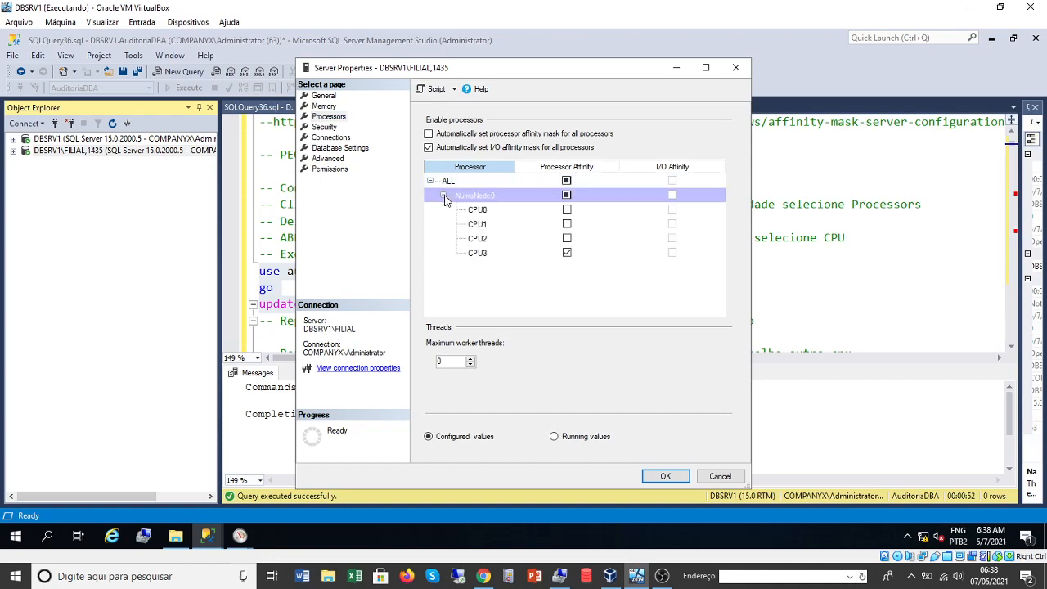
{"action": "left_click", "coordinate": [567, 254]}
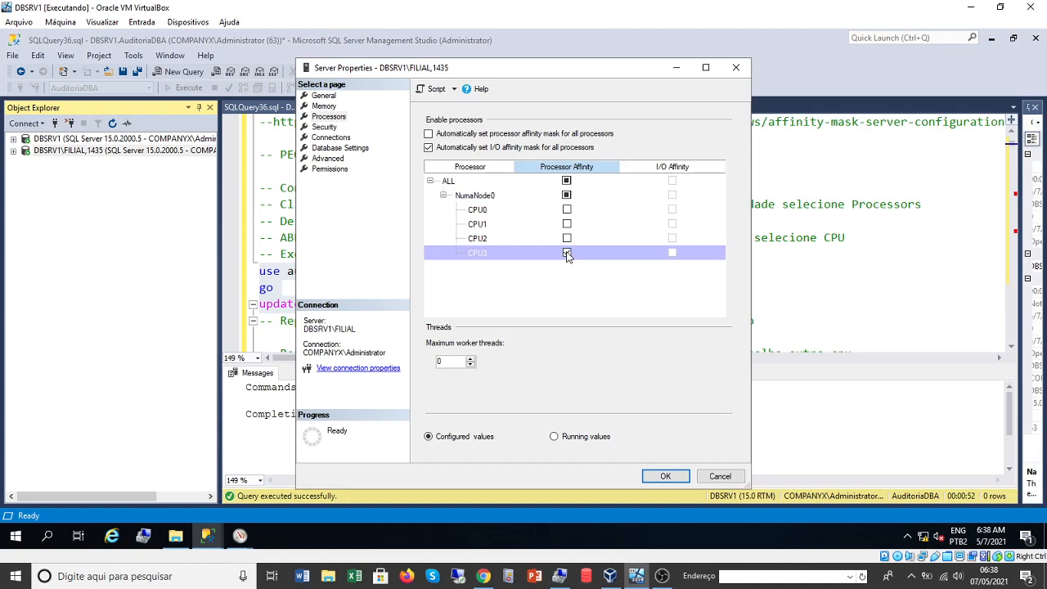
{"action": "left_click", "coordinate": [665, 476]}
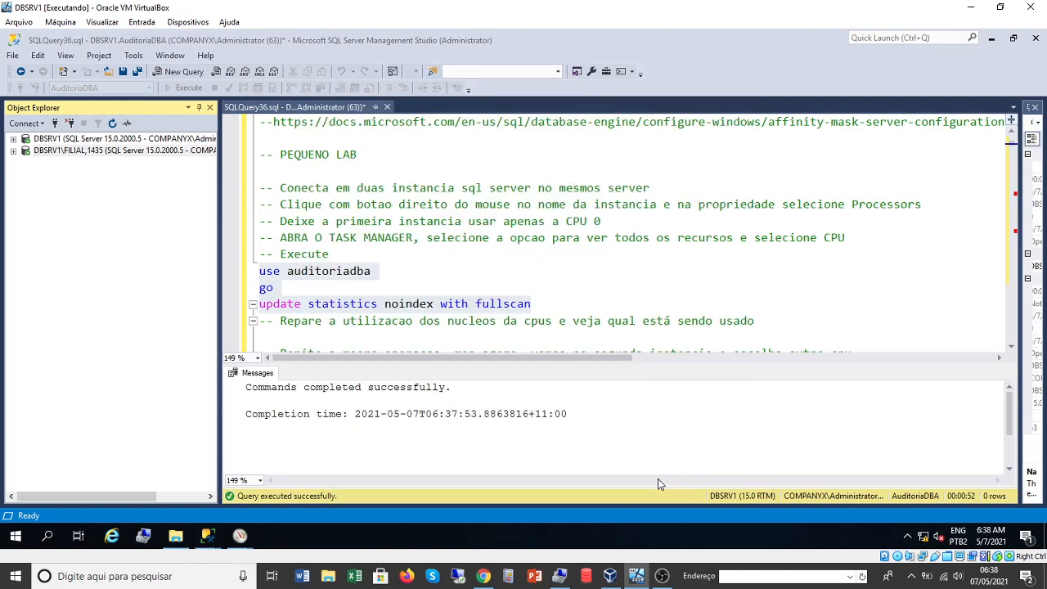
- Create a new query on the DBSRV1\FILIAL instance, paste the copied statistics block and try to execute it
{"action": "left_click", "coordinate": [179, 72]}
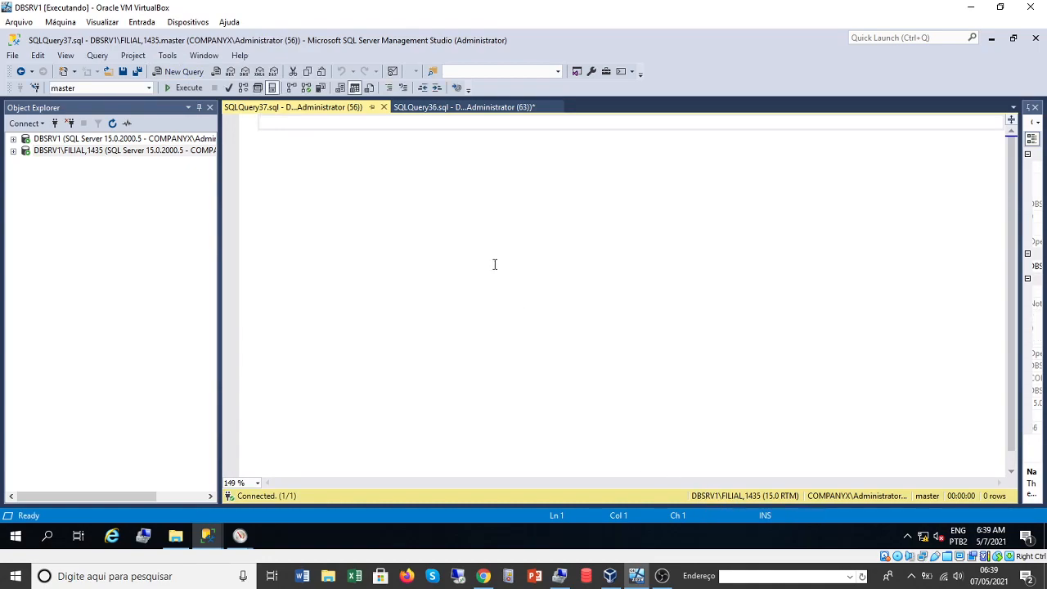
{"action": "key", "text": "ctrl+v"}
{"action": "key", "text": "F5"}
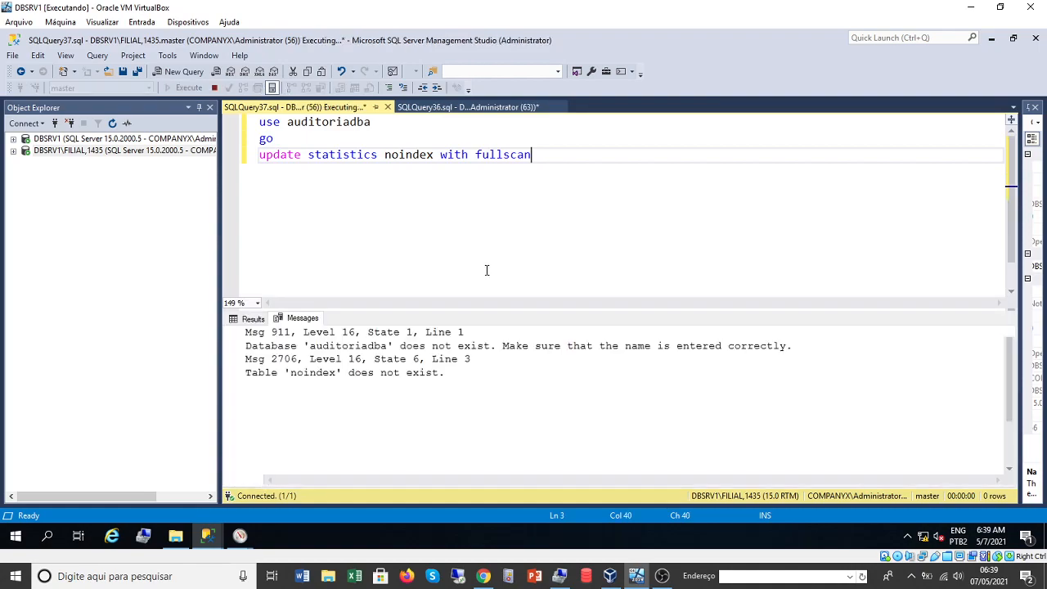
{"action": "mouse_move", "coordinate": [240, 537]}
{"action": "left_click", "coordinate": [407, 155]}
{"action": "left_click", "coordinate": [311, 137]}
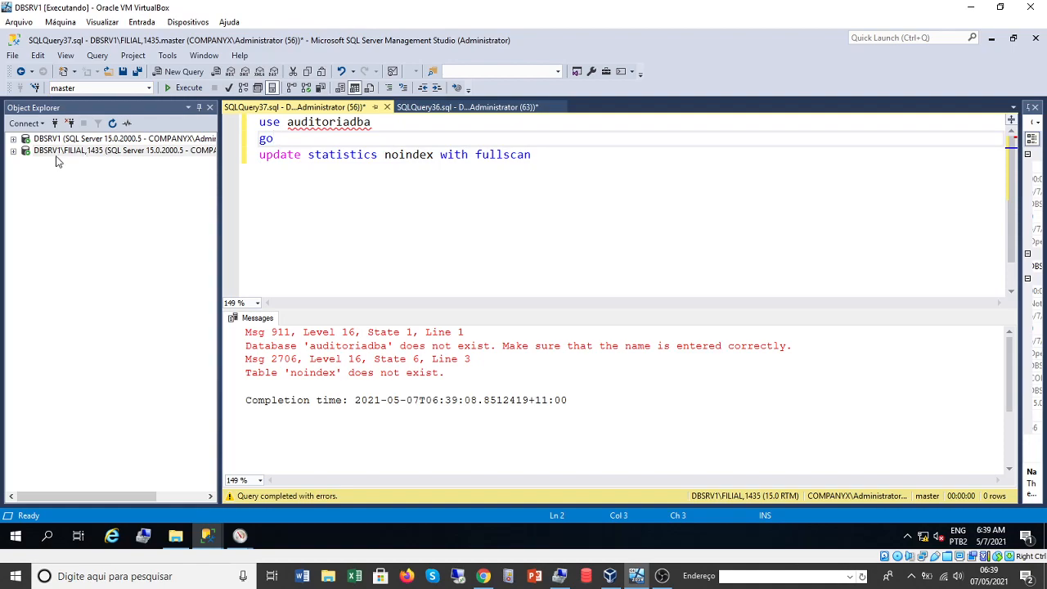
- Look up the databases of the DBSRV1\FILIAL instance and change the database in the use statement to auditoriadba2
{"action": "left_click", "coordinate": [14, 152]}
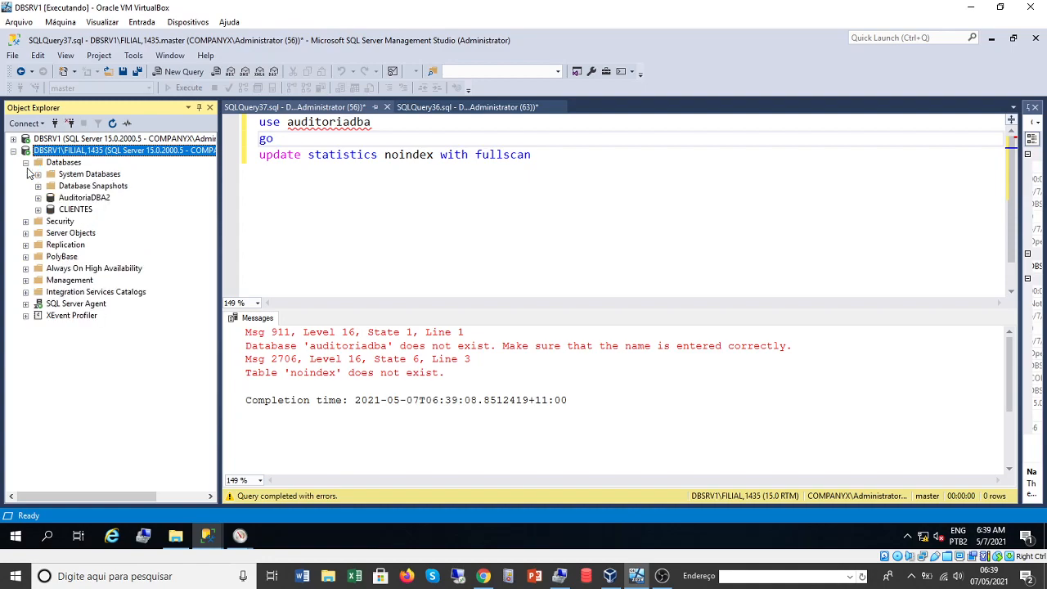
{"action": "left_click", "coordinate": [77, 198]}
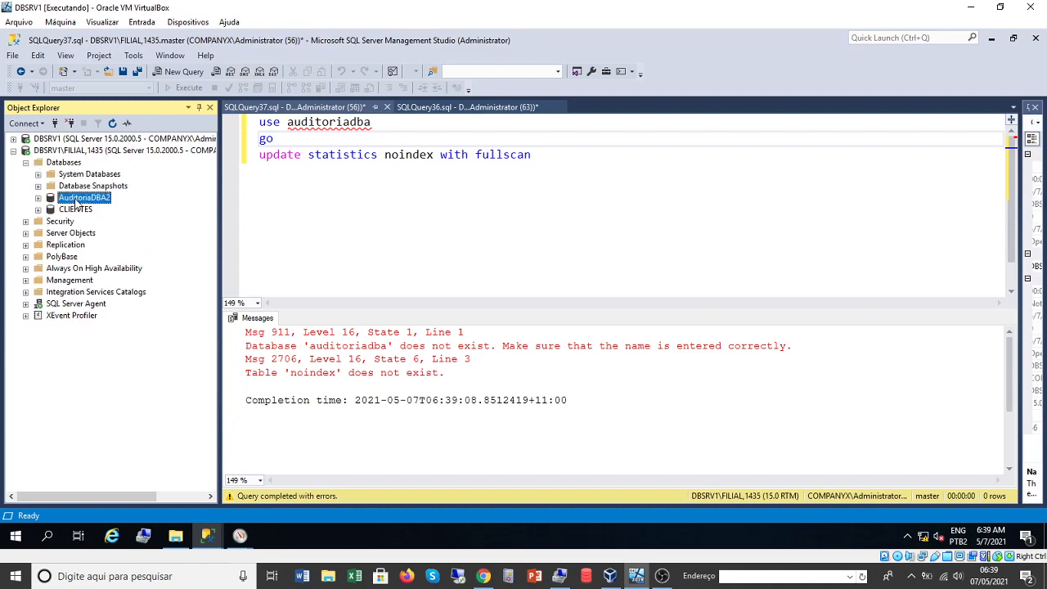
{"action": "left_click", "coordinate": [377, 125]}
{"action": "type", "text": "s"}
{"action": "key", "text": "BackSpace"}
{"action": "type", "text": "2"}
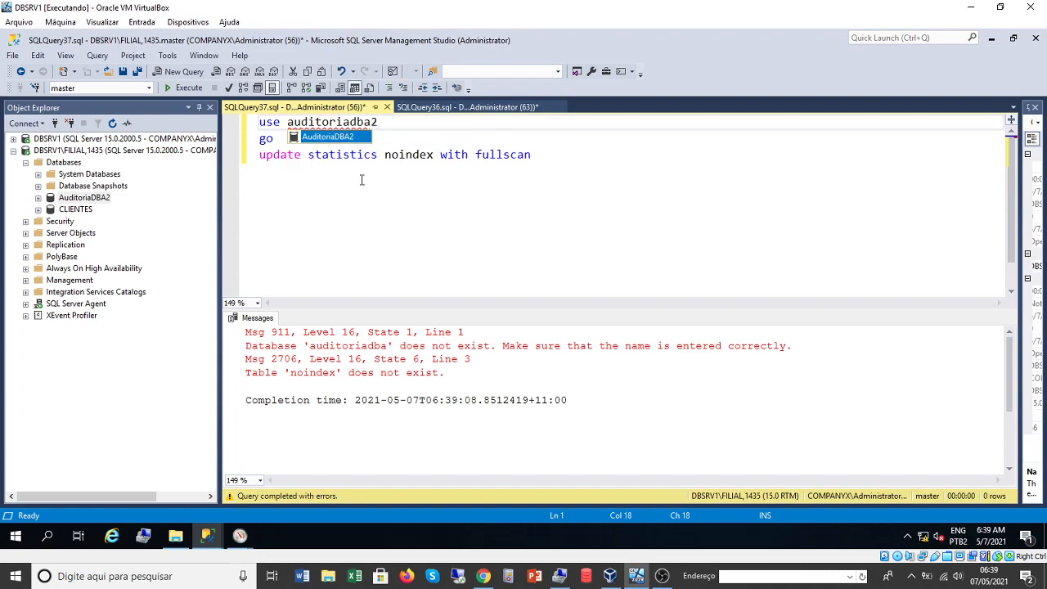
{"action": "left_click", "coordinate": [355, 196]}
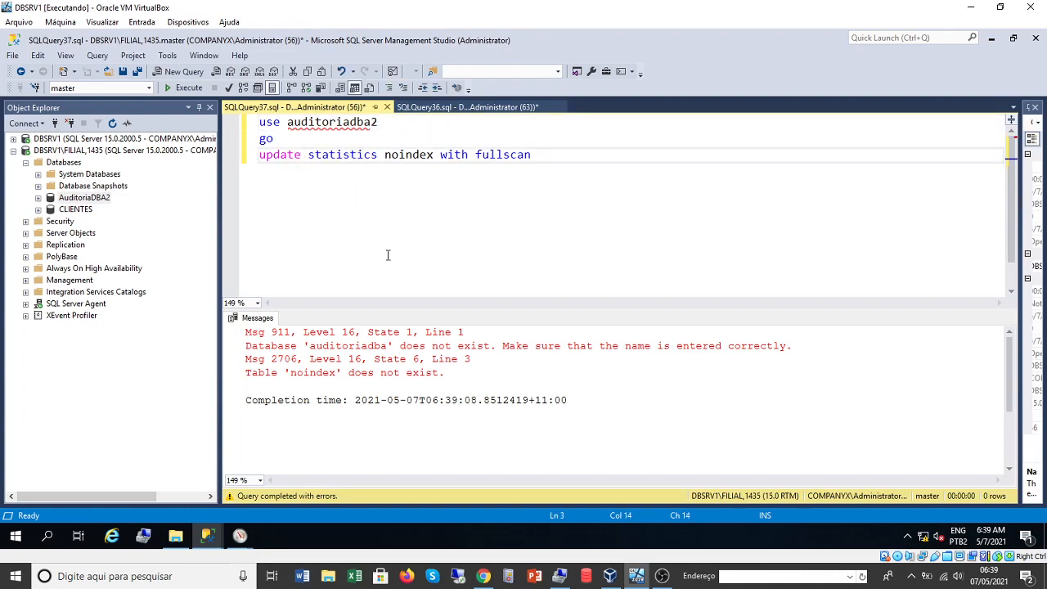
- Close the three surplus Resource Monitor windows, leaving only one open
{"action": "mouse_move", "coordinate": [663, 579]}
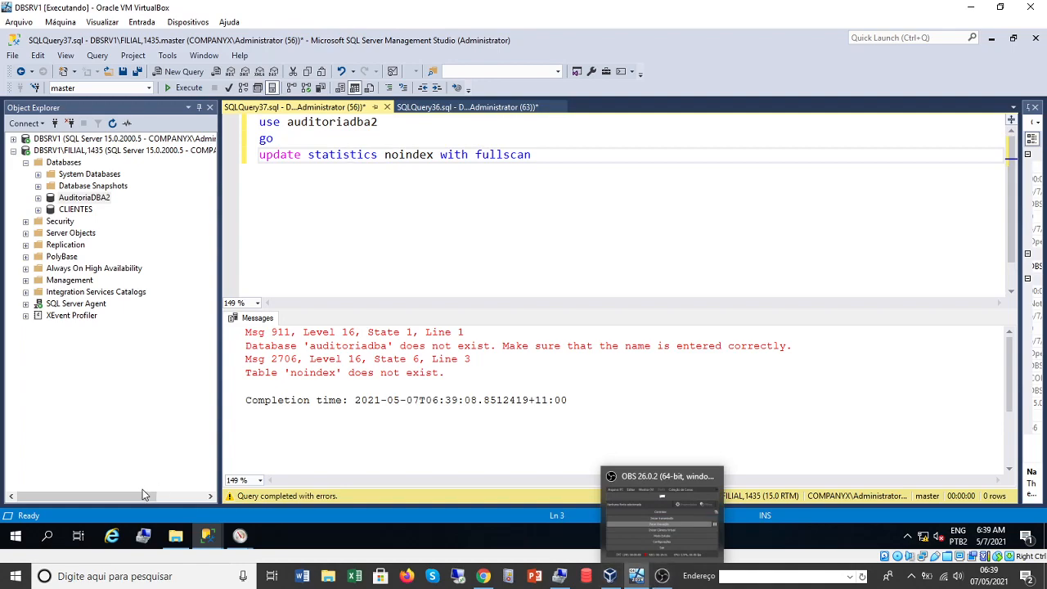
{"action": "mouse_move", "coordinate": [240, 535]}
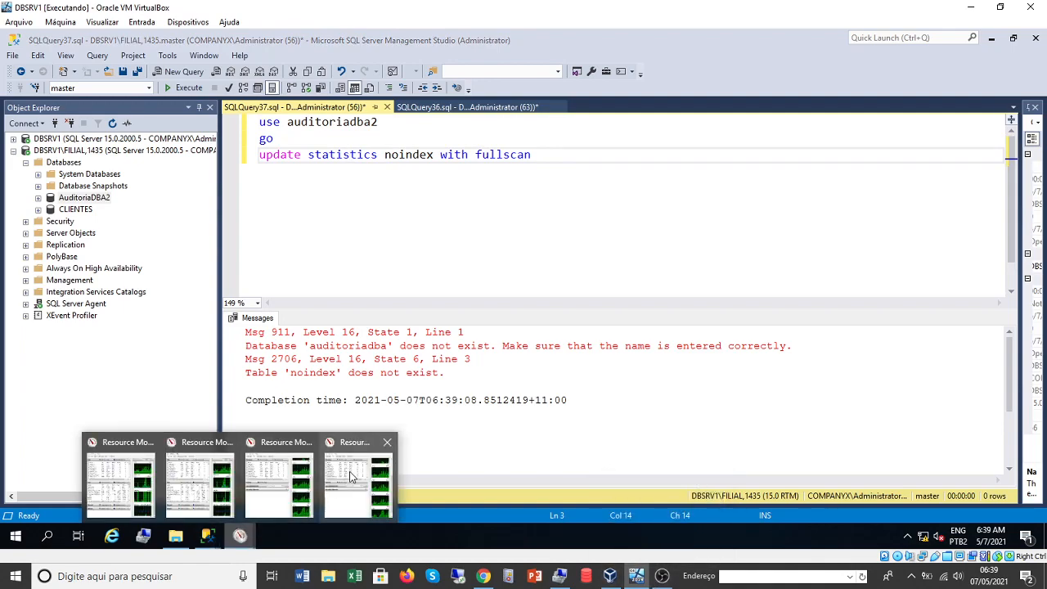
{"action": "left_click", "coordinate": [387, 442]}
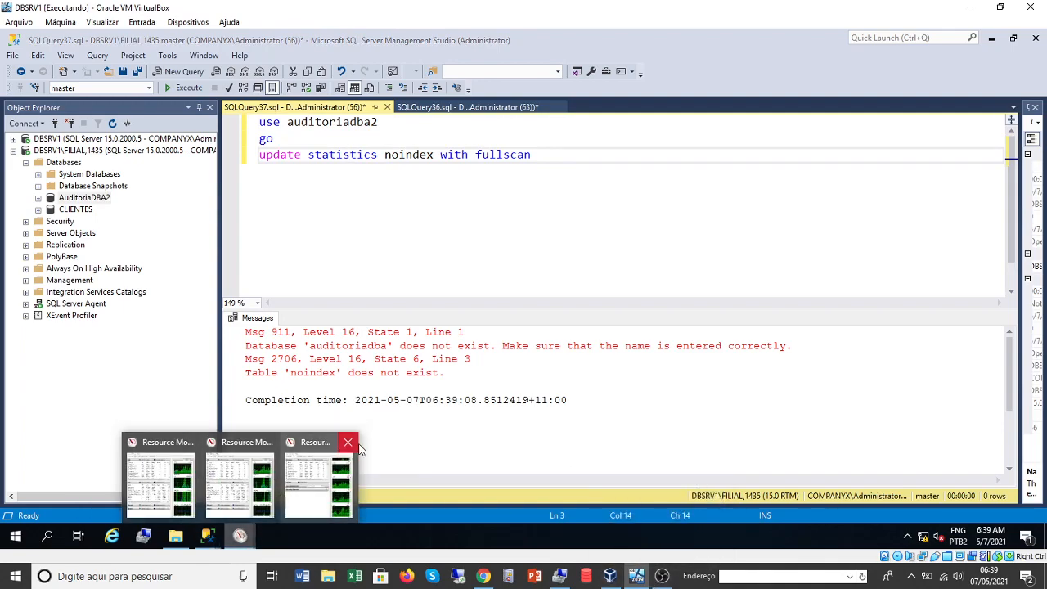
{"action": "left_click", "coordinate": [348, 442]}
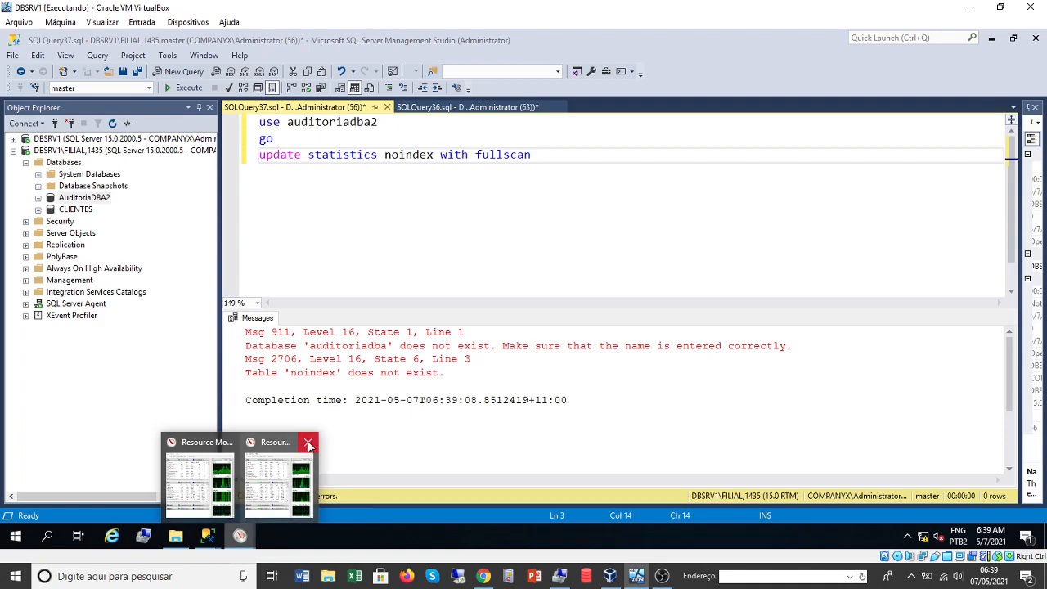
{"action": "left_click", "coordinate": [308, 442]}
- Show the CPU view in the remaining Resource Monitor window and position it so the CPU 0 to CPU 3 graphs are in view
{"action": "left_click", "coordinate": [238, 479]}
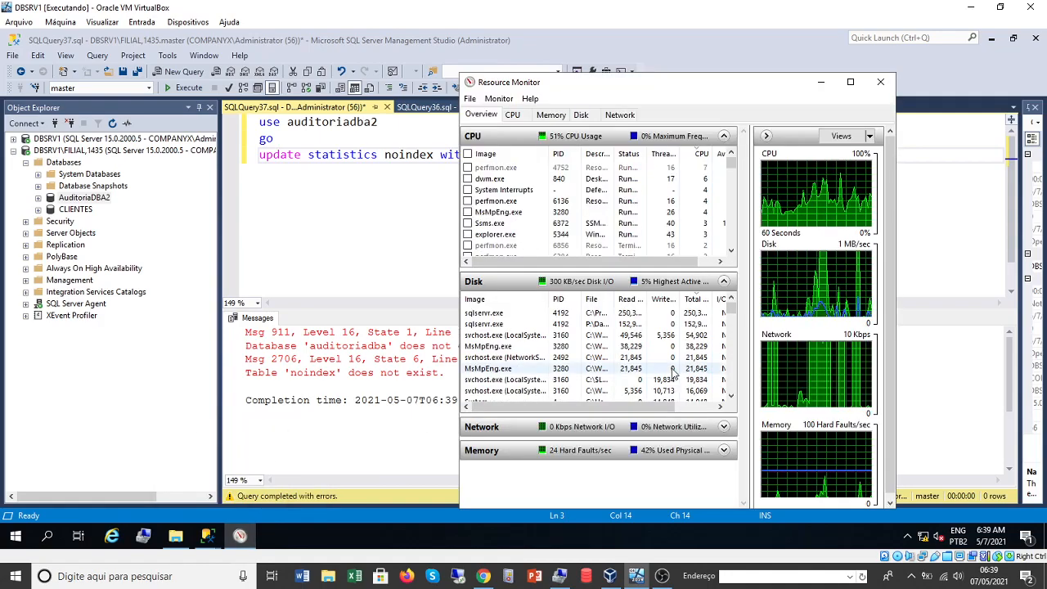
{"action": "left_click", "coordinate": [514, 116]}
{"action": "left_click_drag", "start_coordinate": [889, 233], "coordinate": [893, 330]}
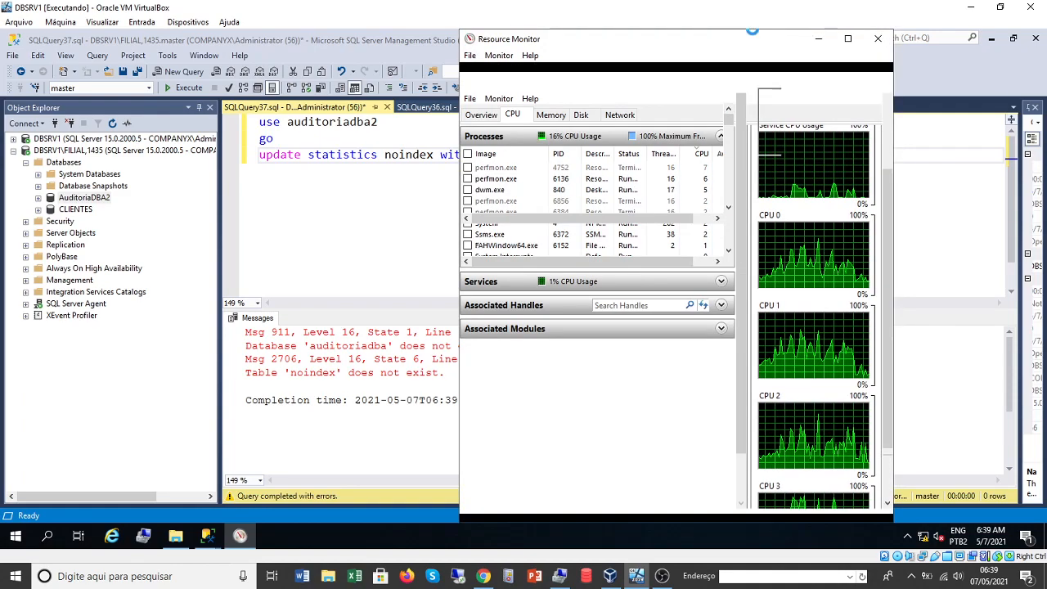
{"action": "double_click", "coordinate": [796, 78]}
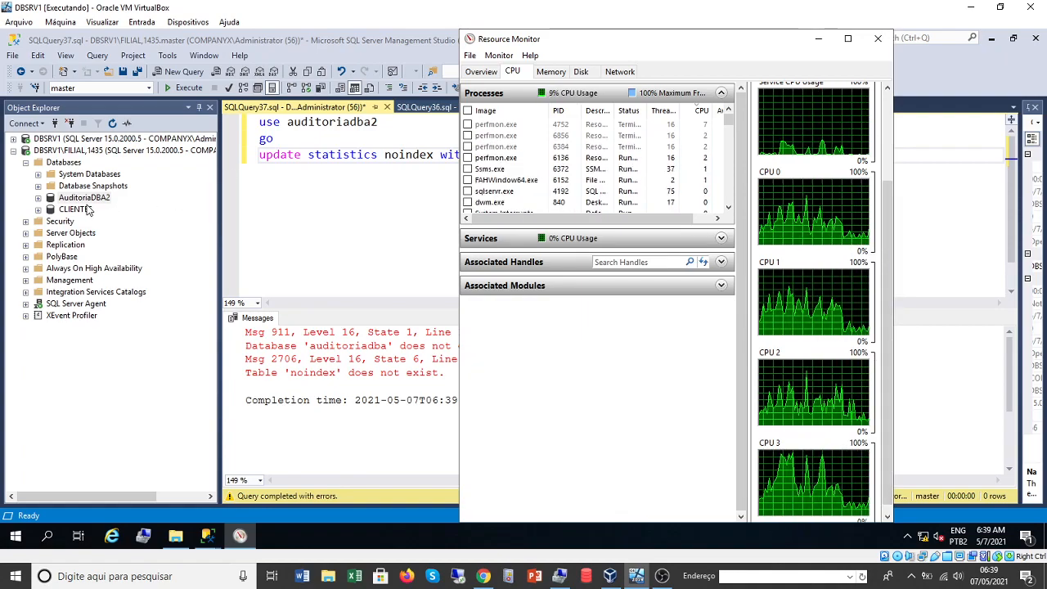
- Execute the auditoriadba2 statistics update and watch the per-core graphs in a narrowed Resource Monitor window beside the query
{"action": "left_click", "coordinate": [299, 176]}
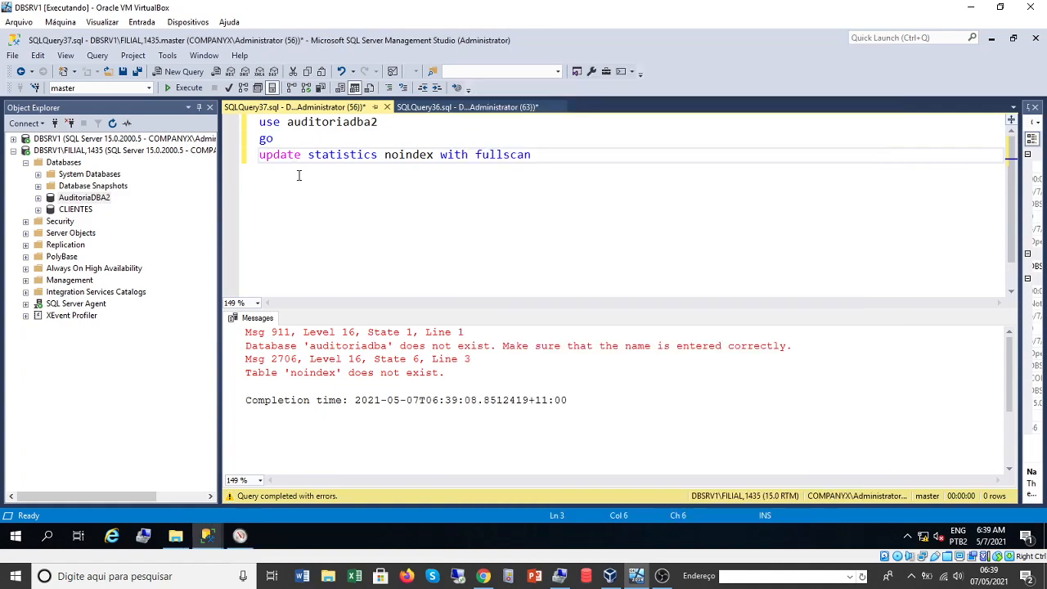
{"action": "key", "text": "F5"}
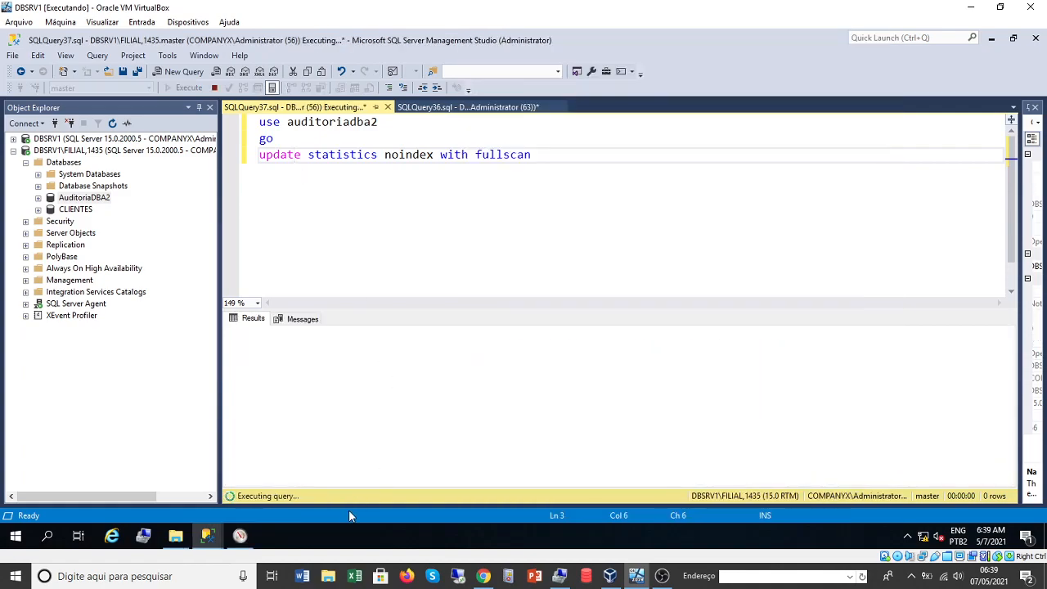
{"action": "left_click", "coordinate": [240, 535]}
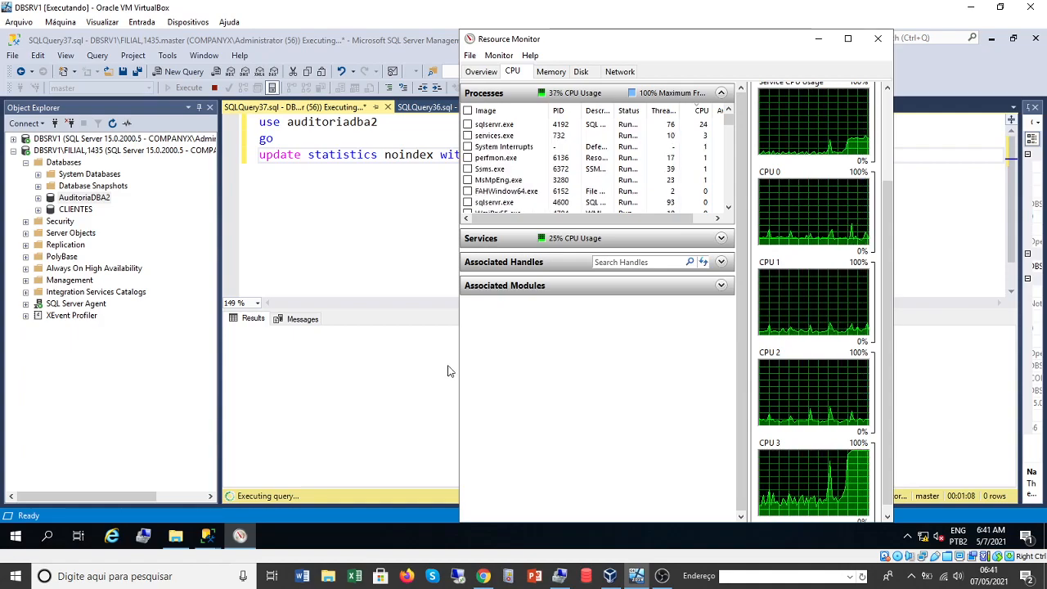
{"action": "left_click_drag", "start_coordinate": [460, 368], "coordinate": [519, 367]}
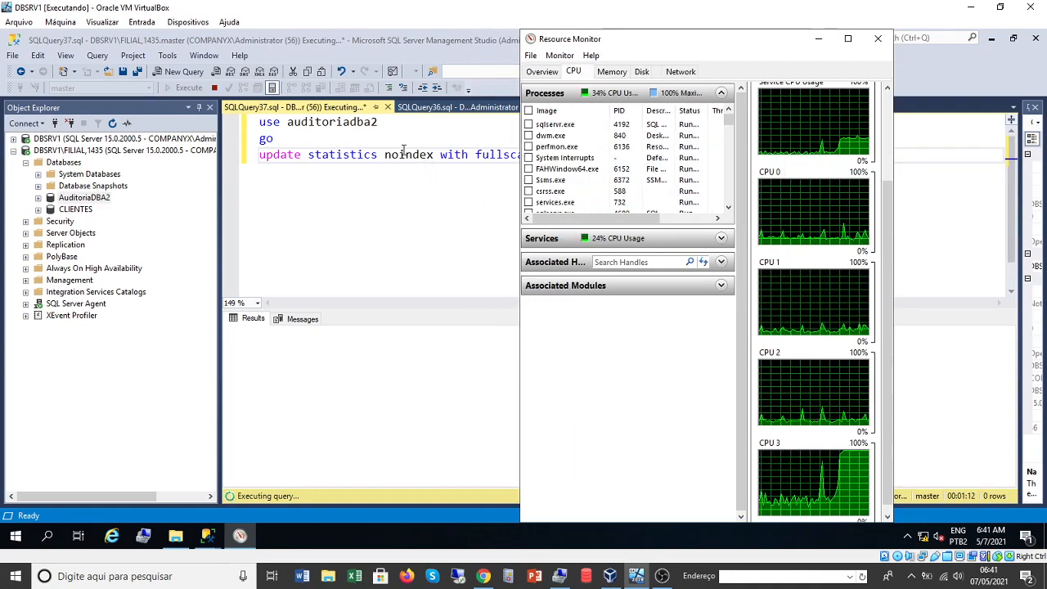